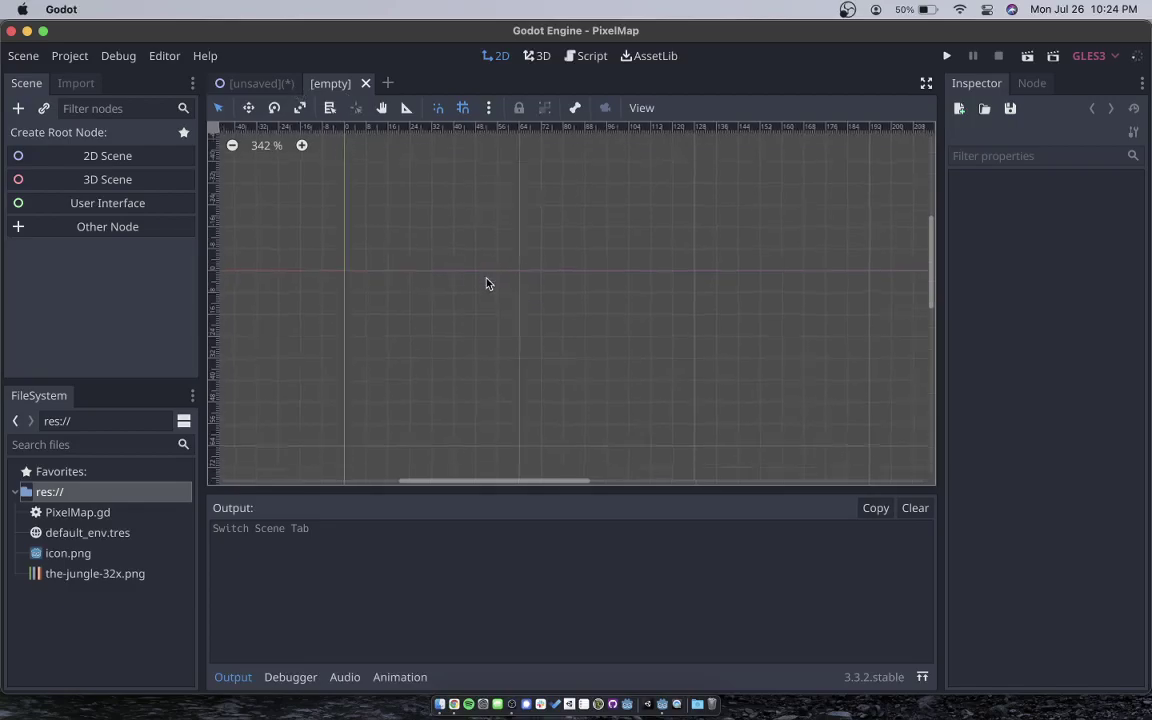
Add a TileMap node as a child of the Node2D scene root
{"action": "scroll", "coordinate": [489, 284], "scroll_direction": "down", "scroll_amount": 8}
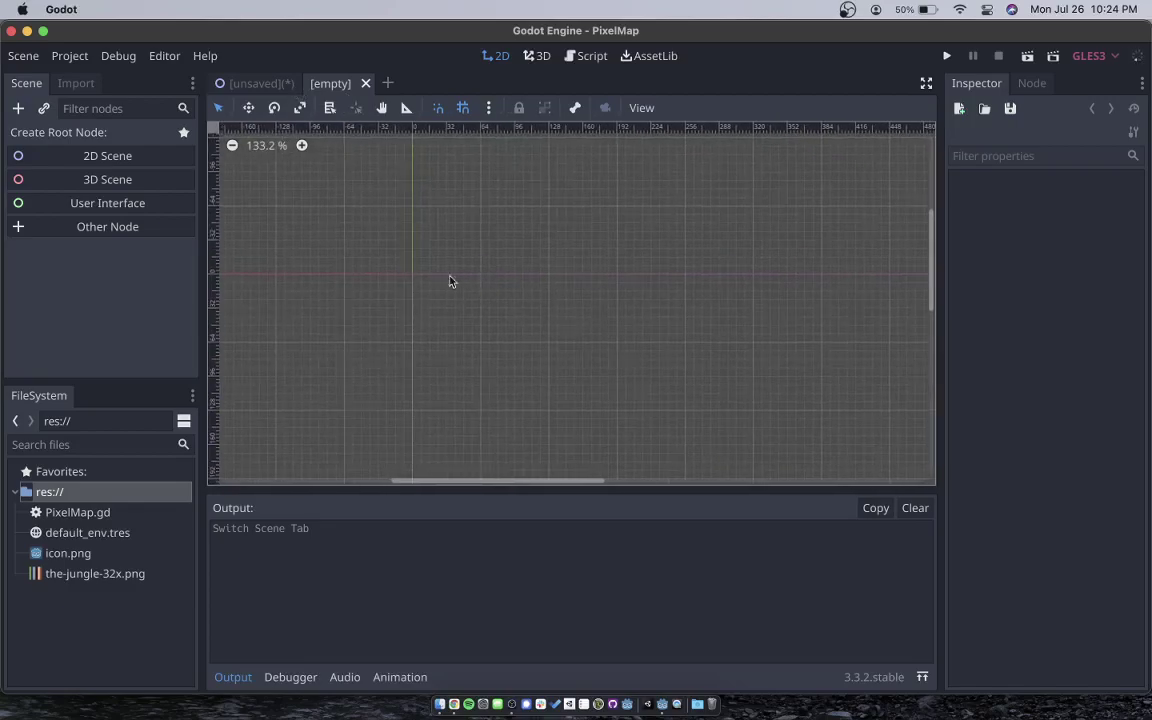
{"action": "left_click", "coordinate": [158, 165]}
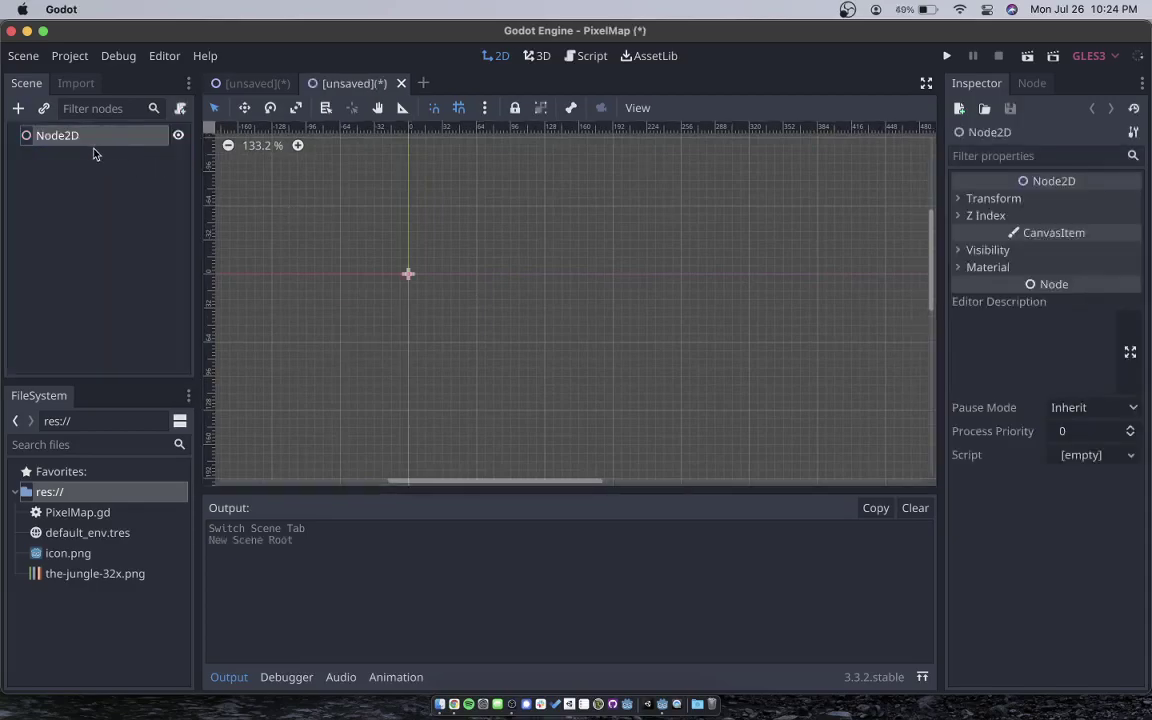
{"action": "left_click", "coordinate": [19, 108]}
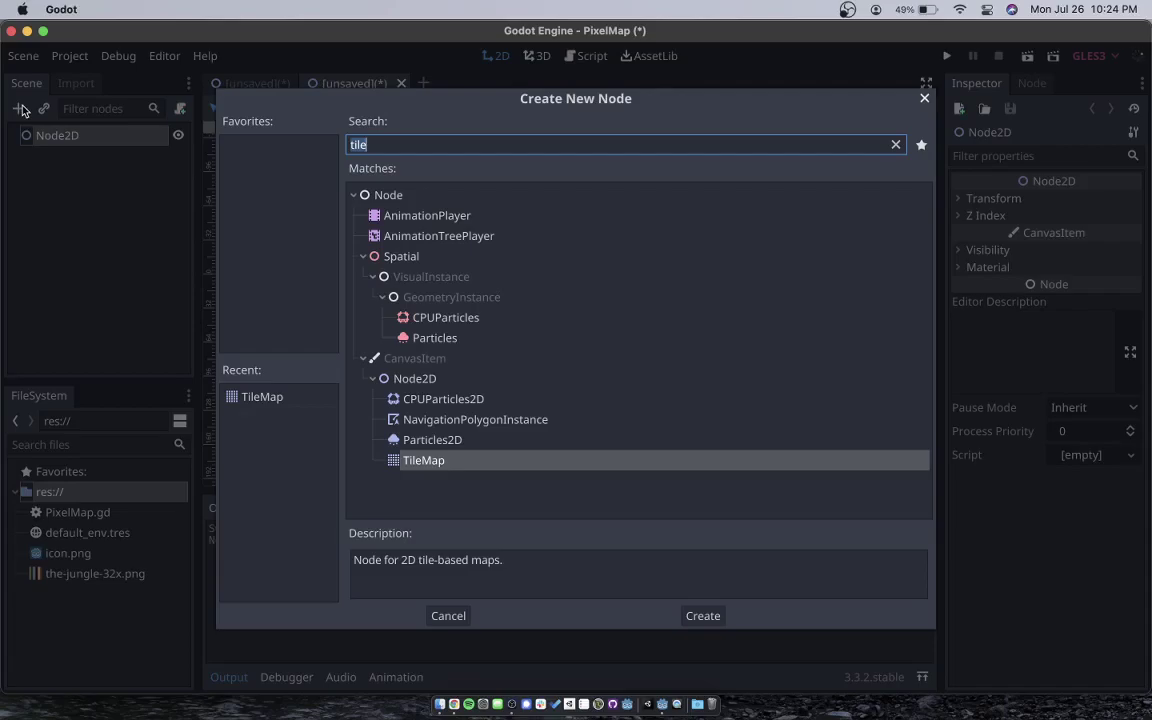
{"action": "key", "text": "Return"}
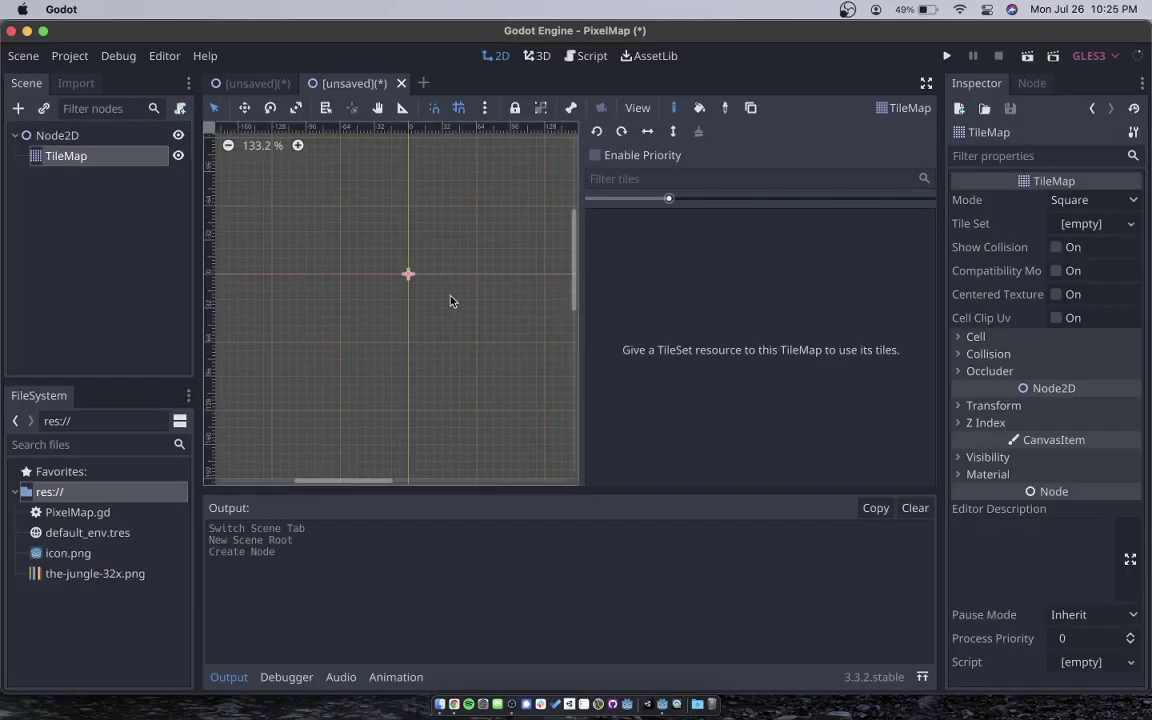
{"action": "left_click_drag", "start_coordinate": [581, 249], "coordinate": [688, 233]}
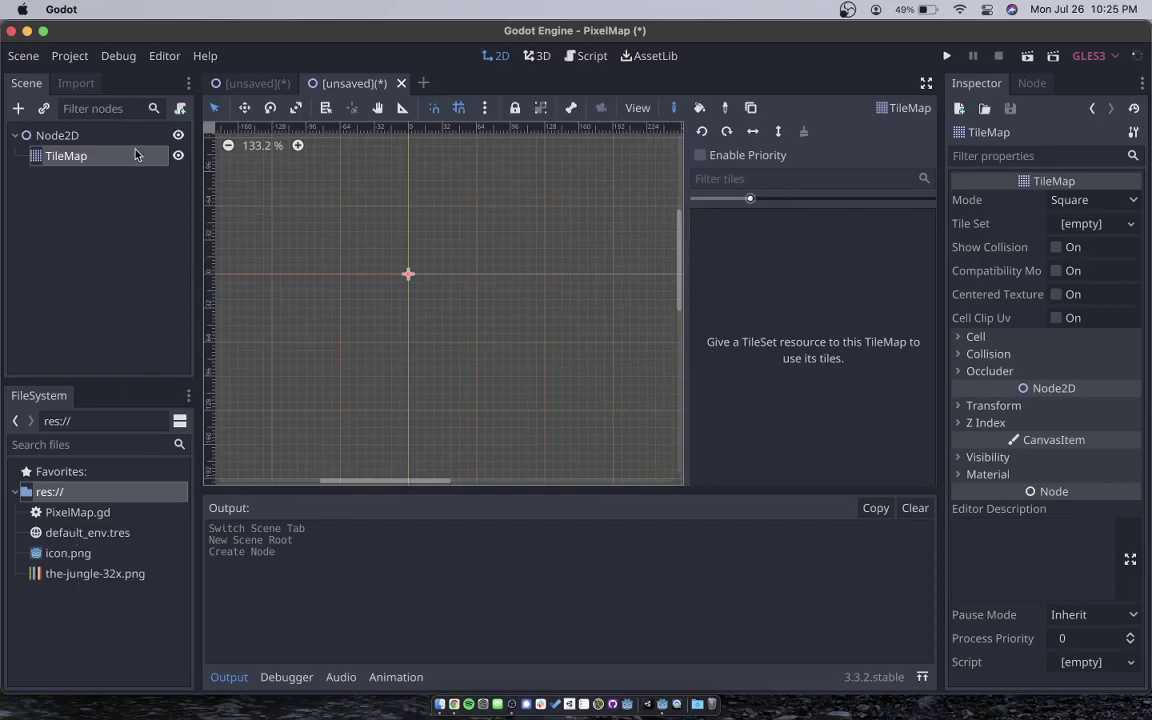
Attach the existing PixelMap.gd script to the TileMap and return to the 2D view
{"action": "right_click", "coordinate": [136, 155]}
{"action": "left_click", "coordinate": [185, 288]}
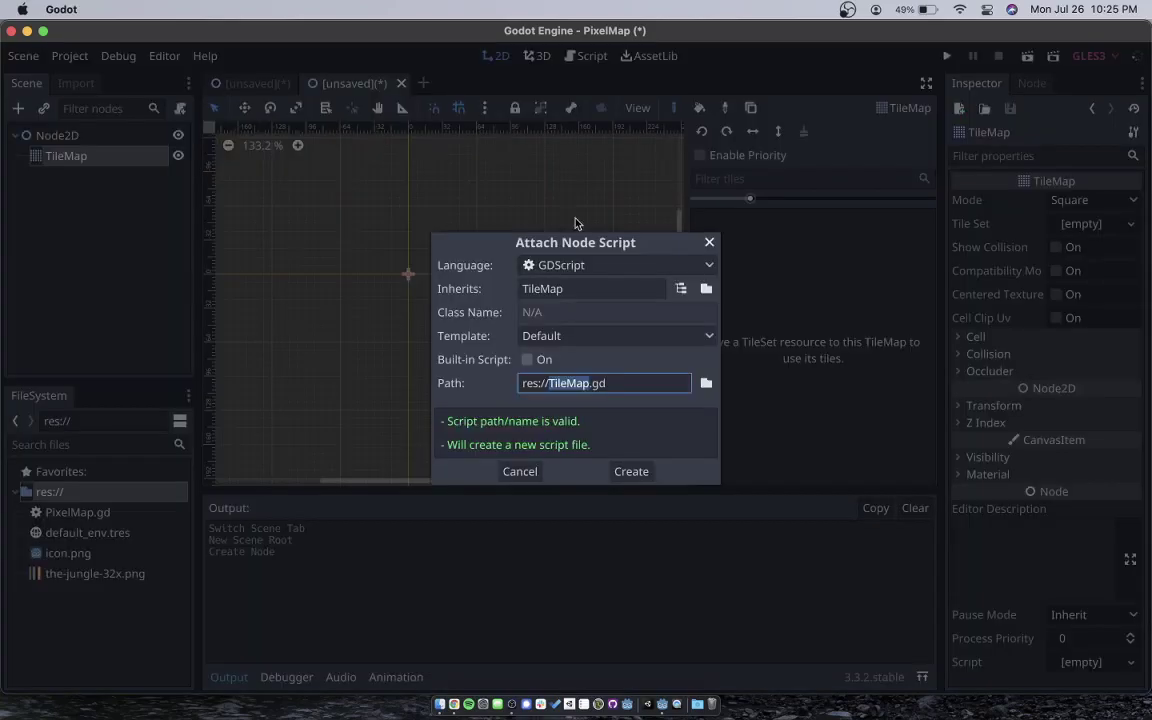
{"action": "left_click", "coordinate": [706, 385]}
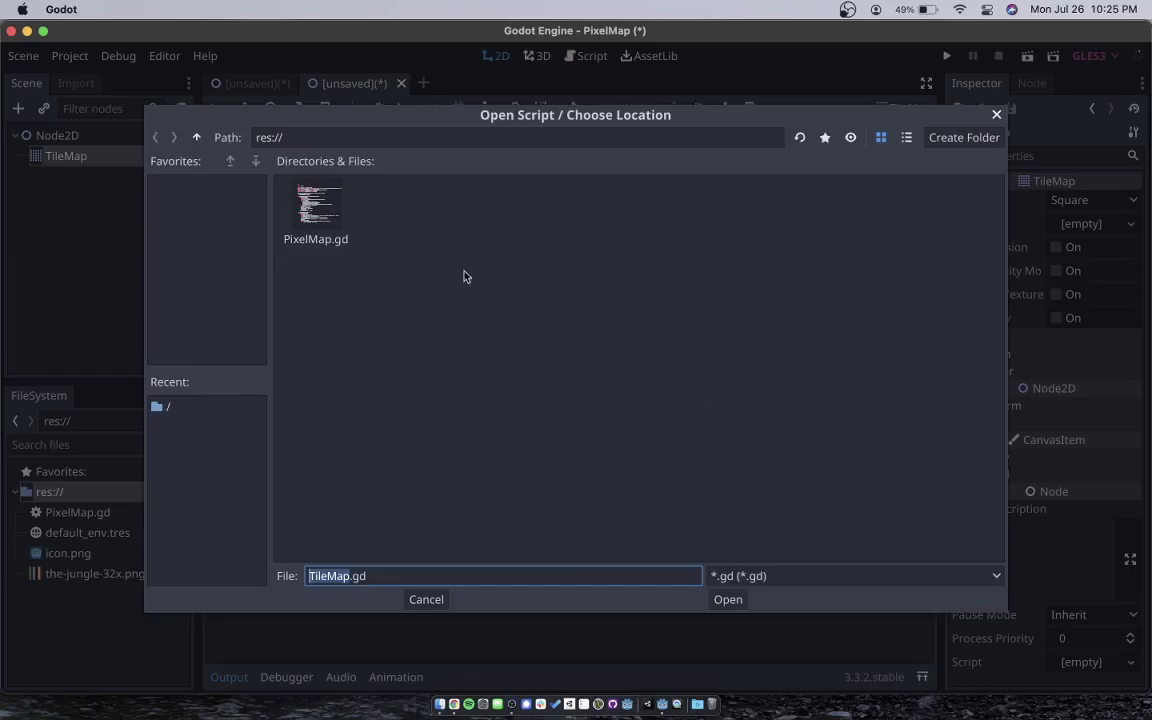
{"action": "double_click", "coordinate": [318, 210]}
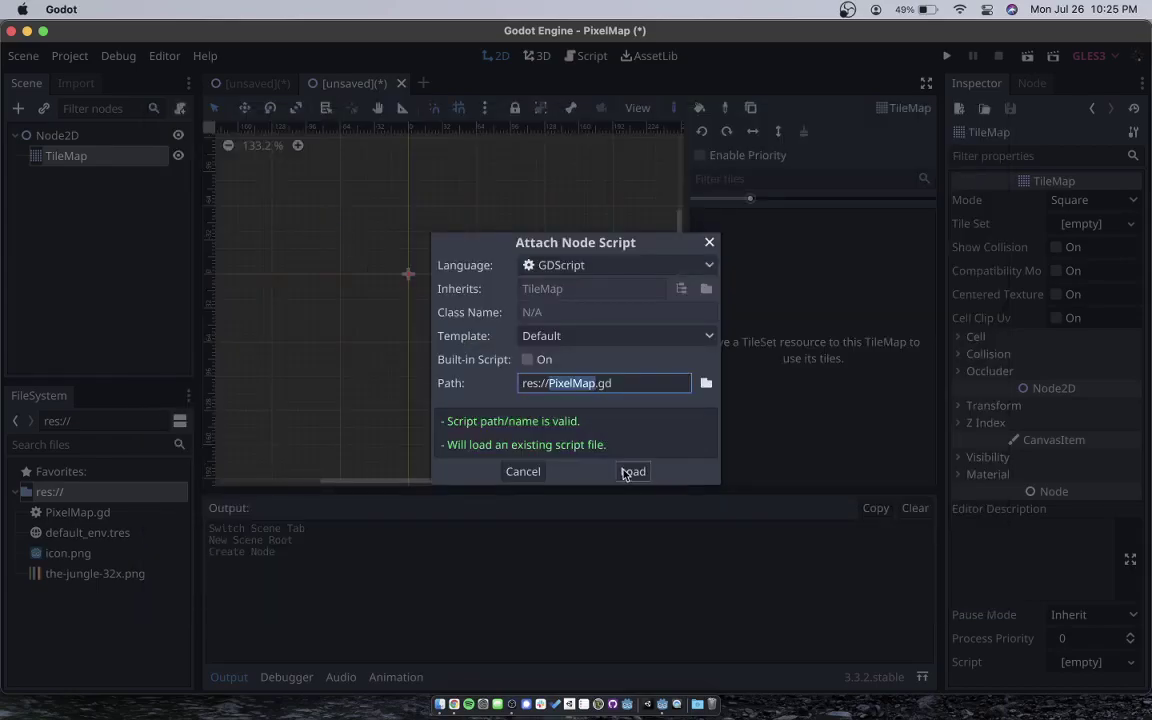
{"action": "left_click", "coordinate": [628, 471]}
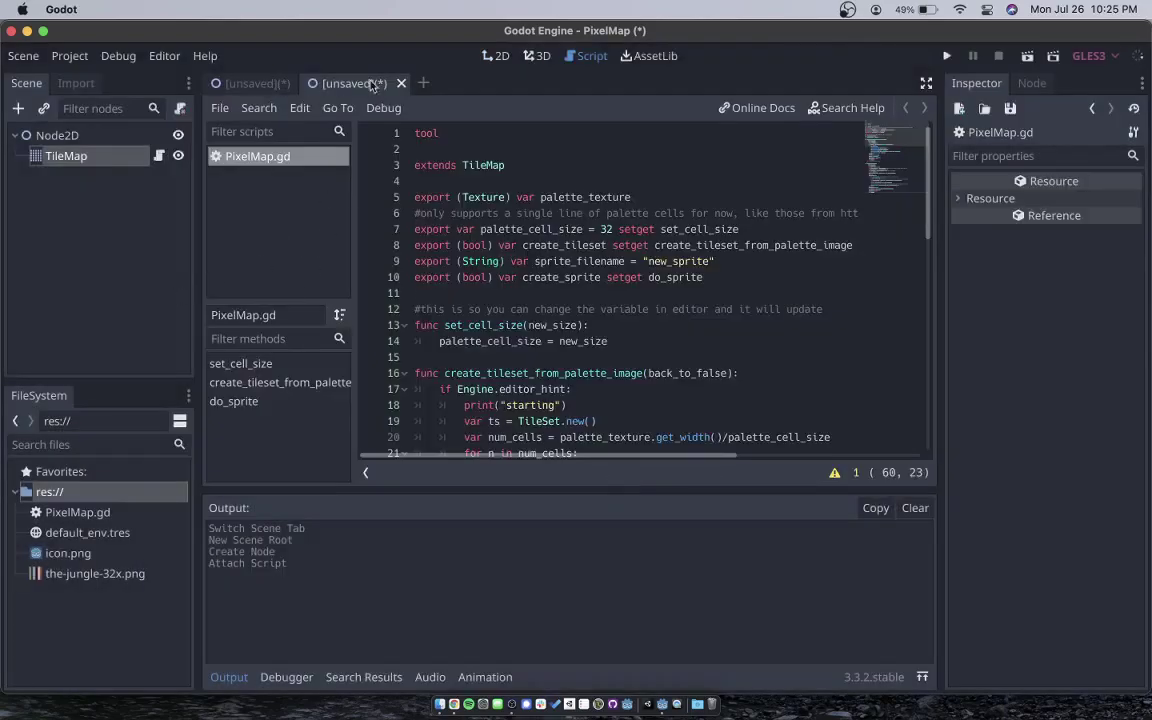
{"action": "left_click", "coordinate": [492, 56]}
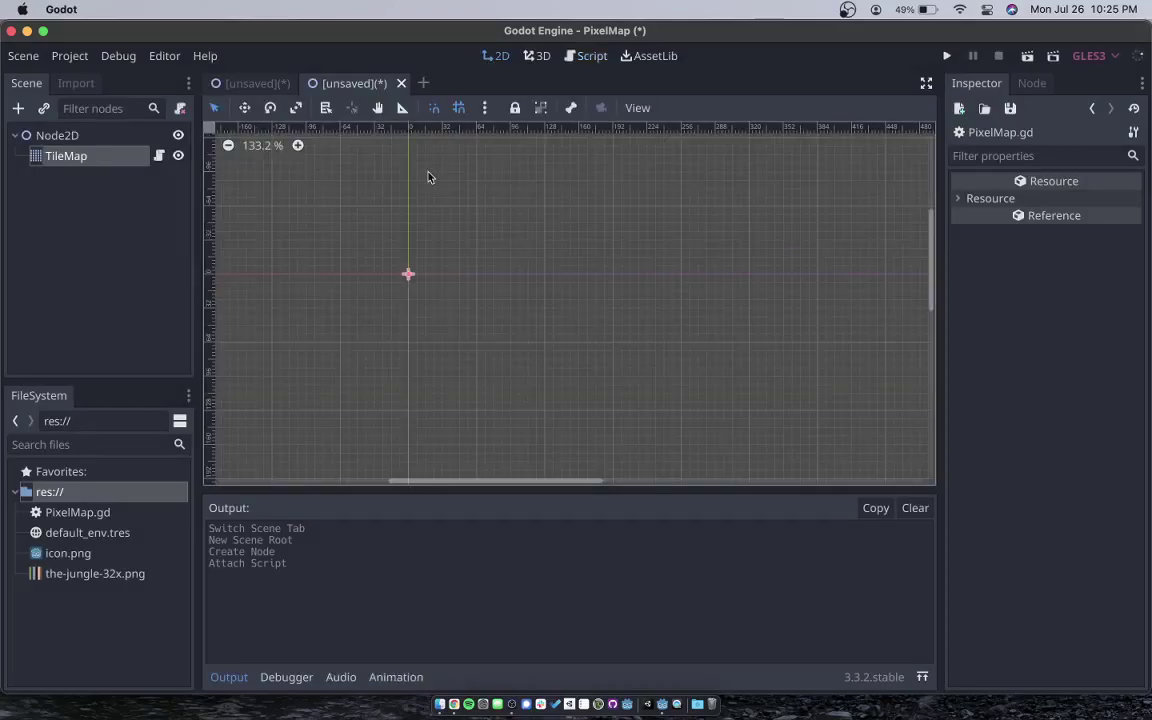
Set the TileMap's Palette Texture to the-jungle-32x.png and generate the Color_0 onward tiles with Create Tileset
{"action": "left_click", "coordinate": [108, 162]}
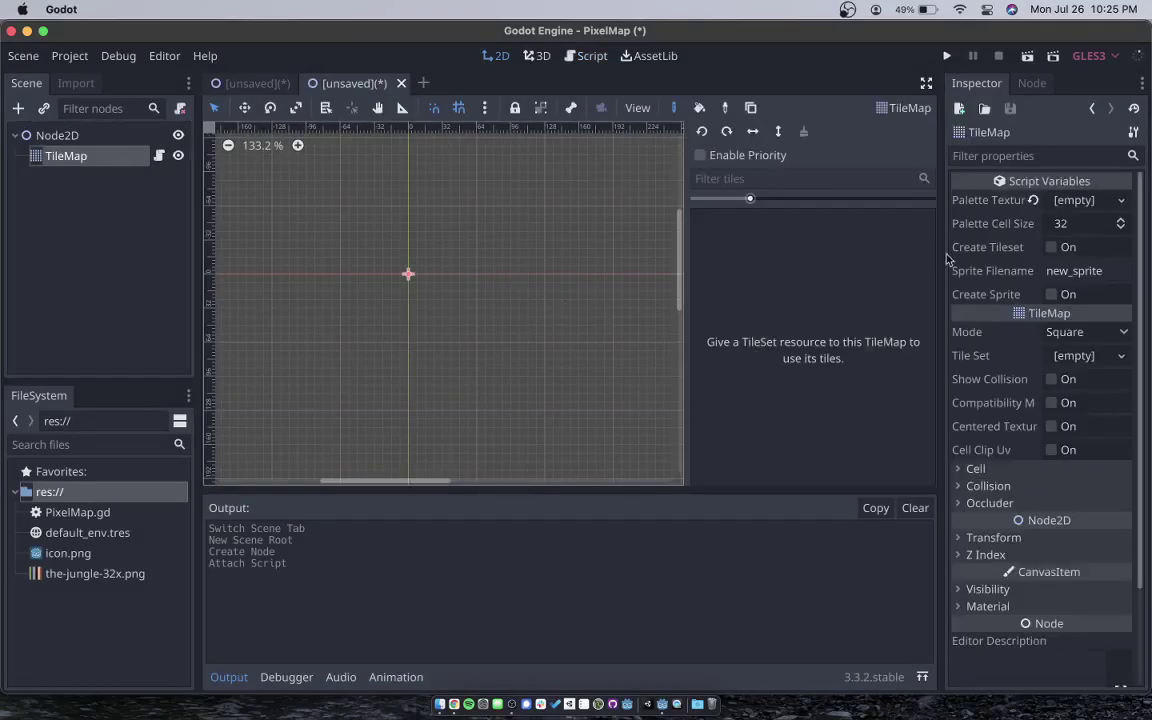
{"action": "left_click_drag", "start_coordinate": [947, 219], "coordinate": [871, 205]}
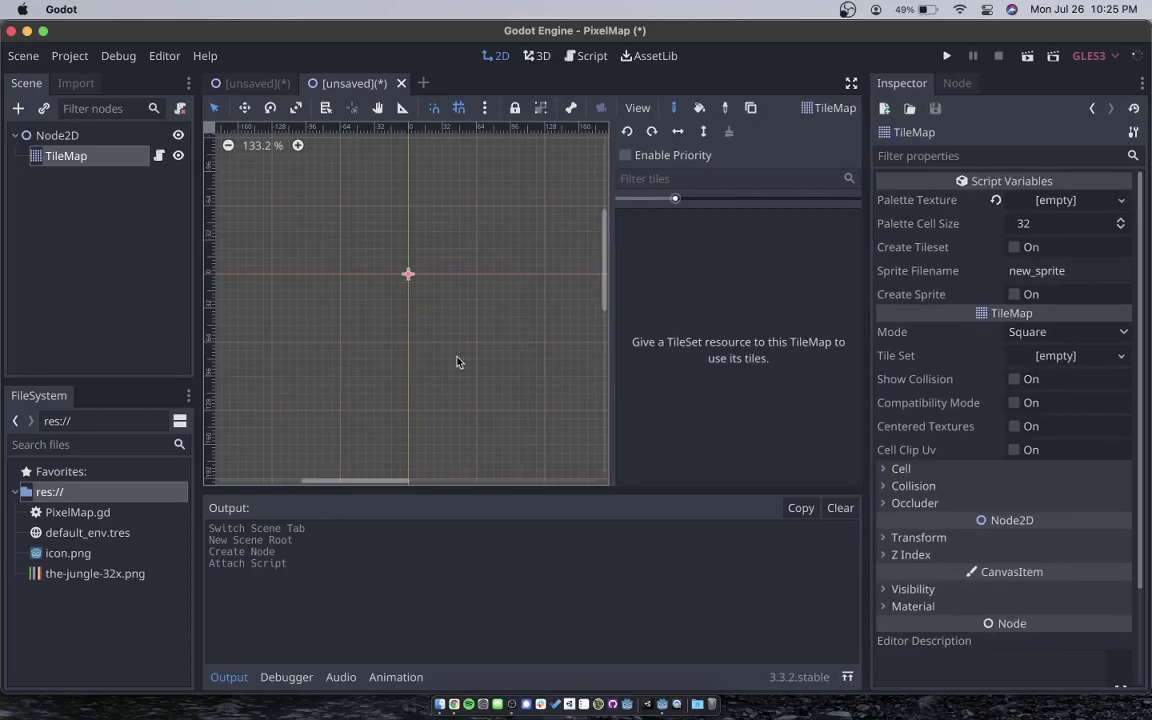
{"action": "left_click_drag", "start_coordinate": [95, 576], "coordinate": [1035, 200]}
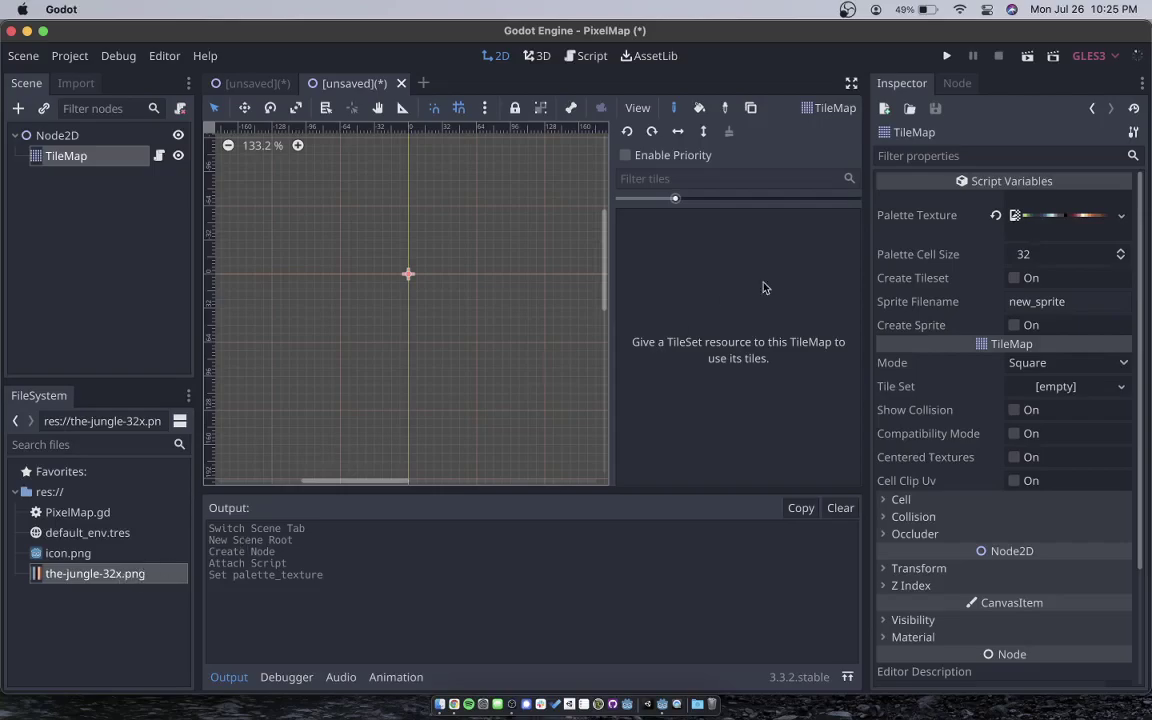
{"action": "left_click", "coordinate": [1014, 279]}
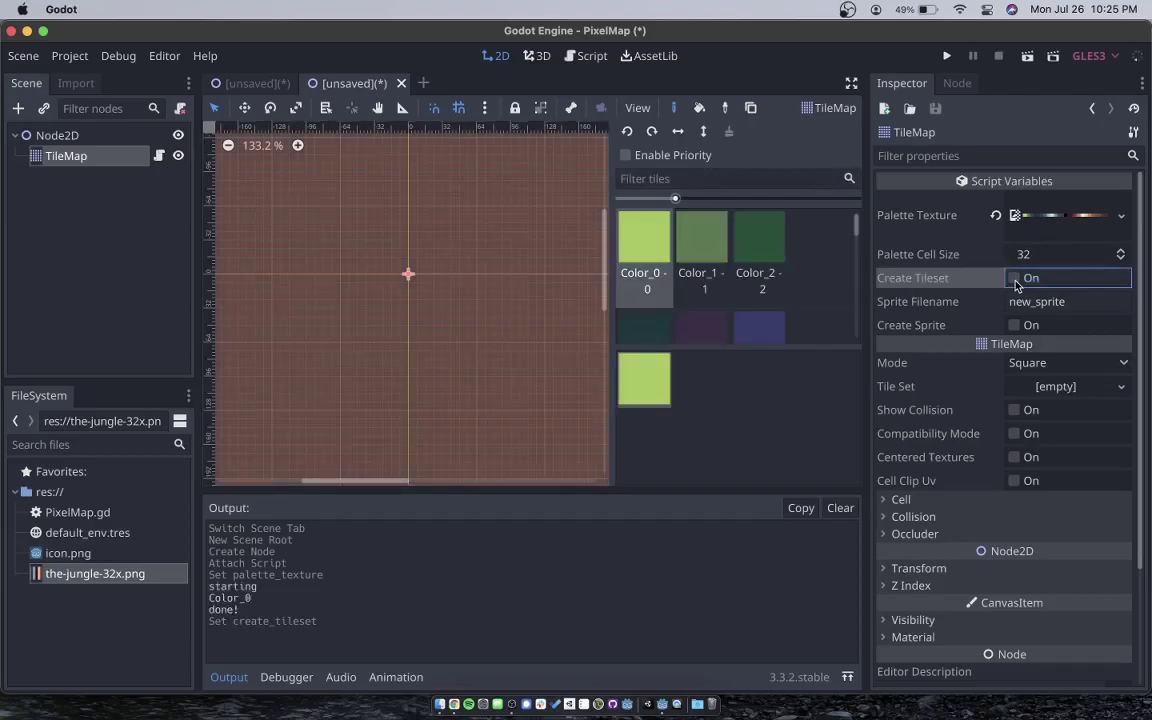
{"action": "scroll", "coordinate": [652, 307], "scroll_direction": "down", "scroll_amount": 10}
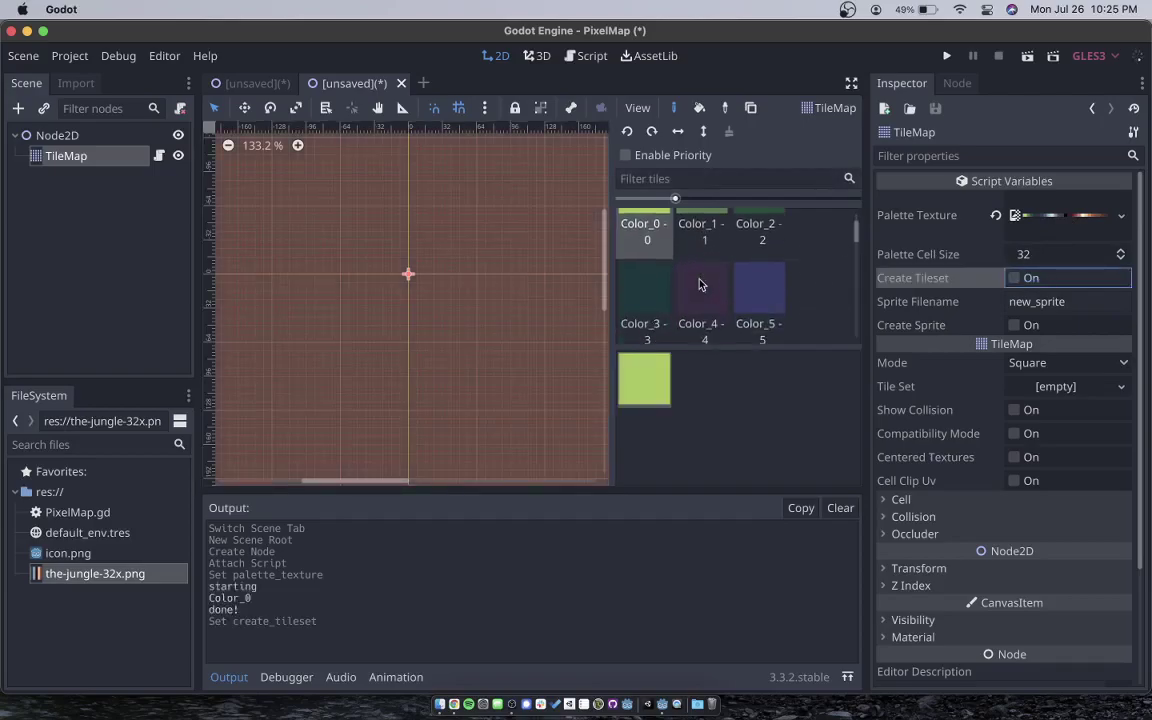
{"action": "scroll", "coordinate": [699, 285], "scroll_direction": "up", "scroll_amount": 10}
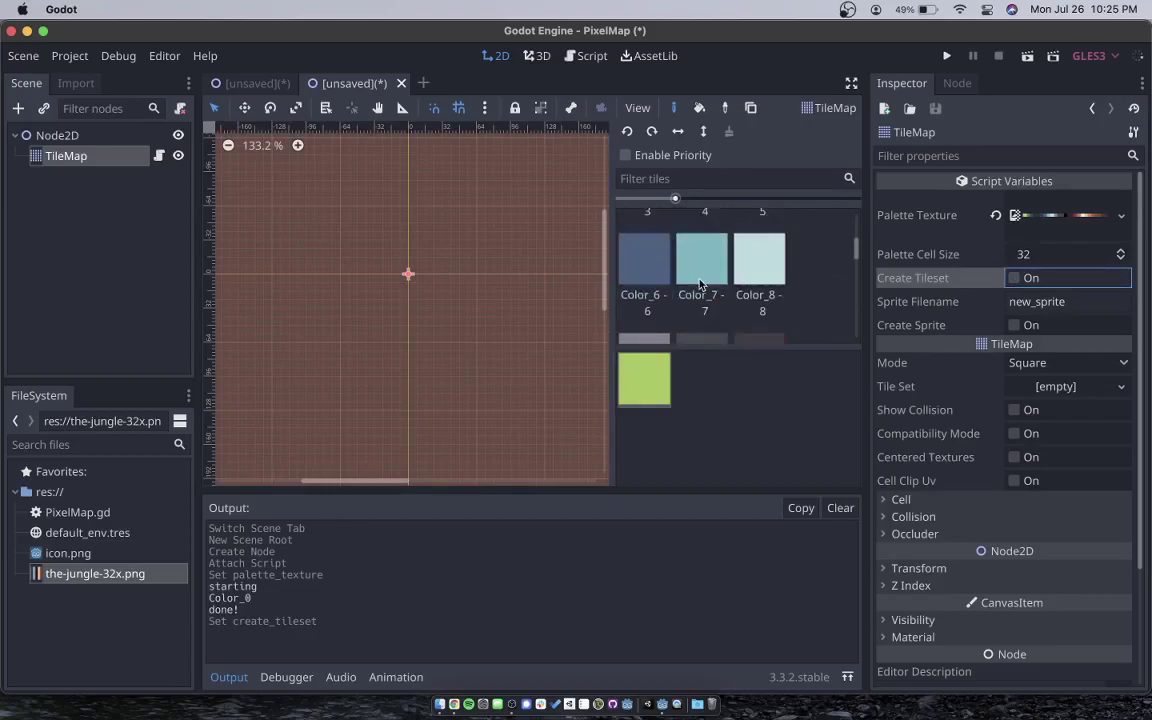
{"action": "left_click_drag", "start_coordinate": [610, 258], "coordinate": [679, 258]}
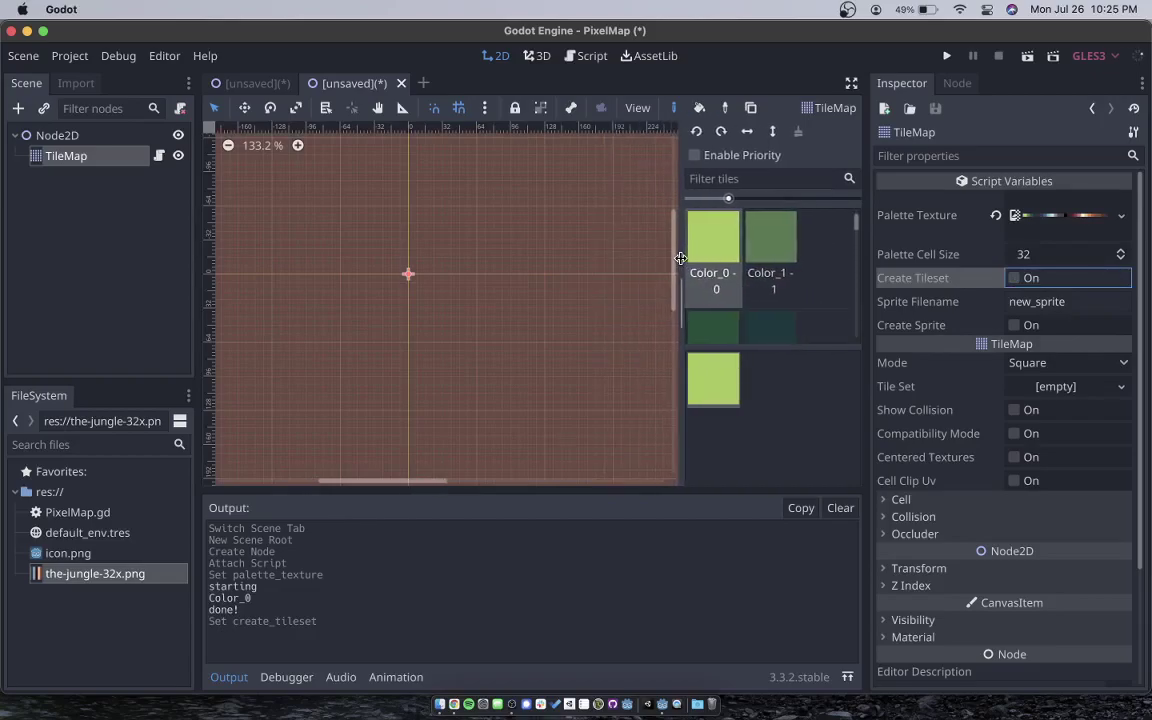
Paint a light green outline for the grass base and fill its interior
{"action": "left_click", "coordinate": [411, 334]}
{"action": "scroll", "coordinate": [411, 334], "scroll_direction": "up", "scroll_amount": 8}
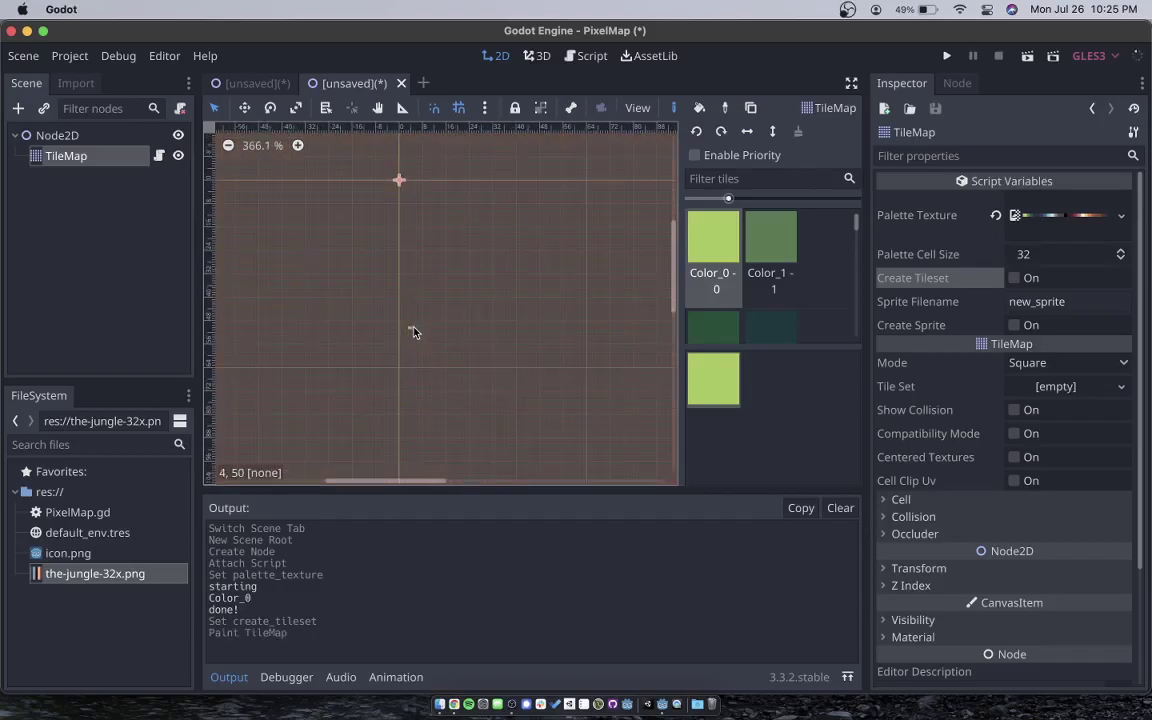
{"action": "middle_click_drag", "start_coordinate": [415, 333], "coordinate": [392, 354]}
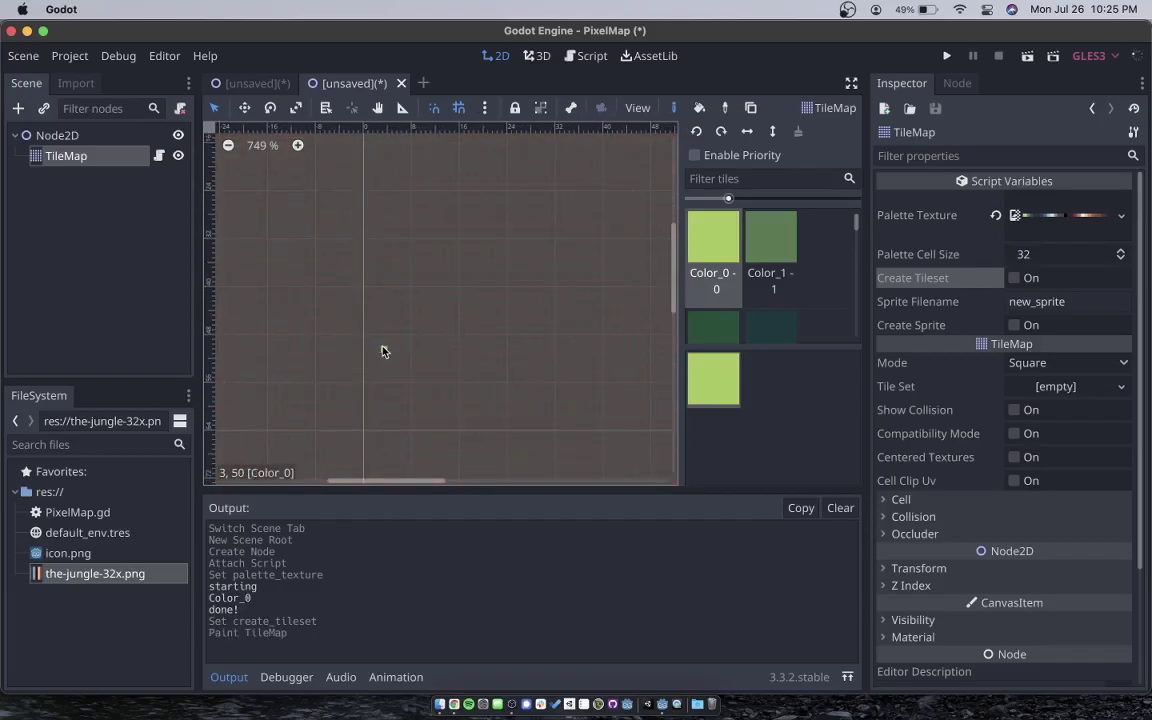
{"action": "mouse_move", "coordinate": [367, 353]}
{"action": "left_mouse_down"}
{"action": "mouse_move", "coordinate": [525, 346]}
{"action": "mouse_move", "coordinate": [576, 352]}
{"action": "mouse_move", "coordinate": [580, 374]}
{"action": "mouse_move", "coordinate": [532, 404]}
{"action": "mouse_move", "coordinate": [425, 418]}
{"action": "mouse_move", "coordinate": [369, 406]}
{"action": "mouse_move", "coordinate": [366, 351]}
{"action": "left_mouse_up"}
{"action": "left_click", "coordinate": [699, 107]}
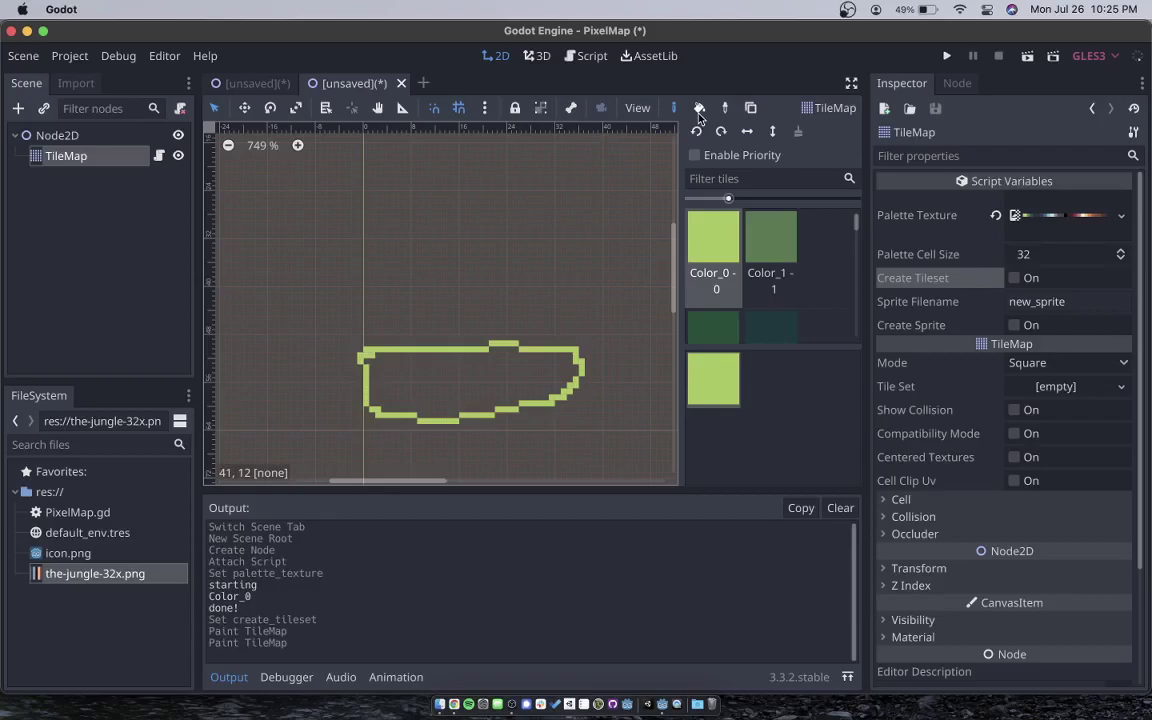
{"action": "left_click", "coordinate": [449, 340]}
Paint dark green grass stalks on top of the light green patch
{"action": "left_click", "coordinate": [713, 328]}
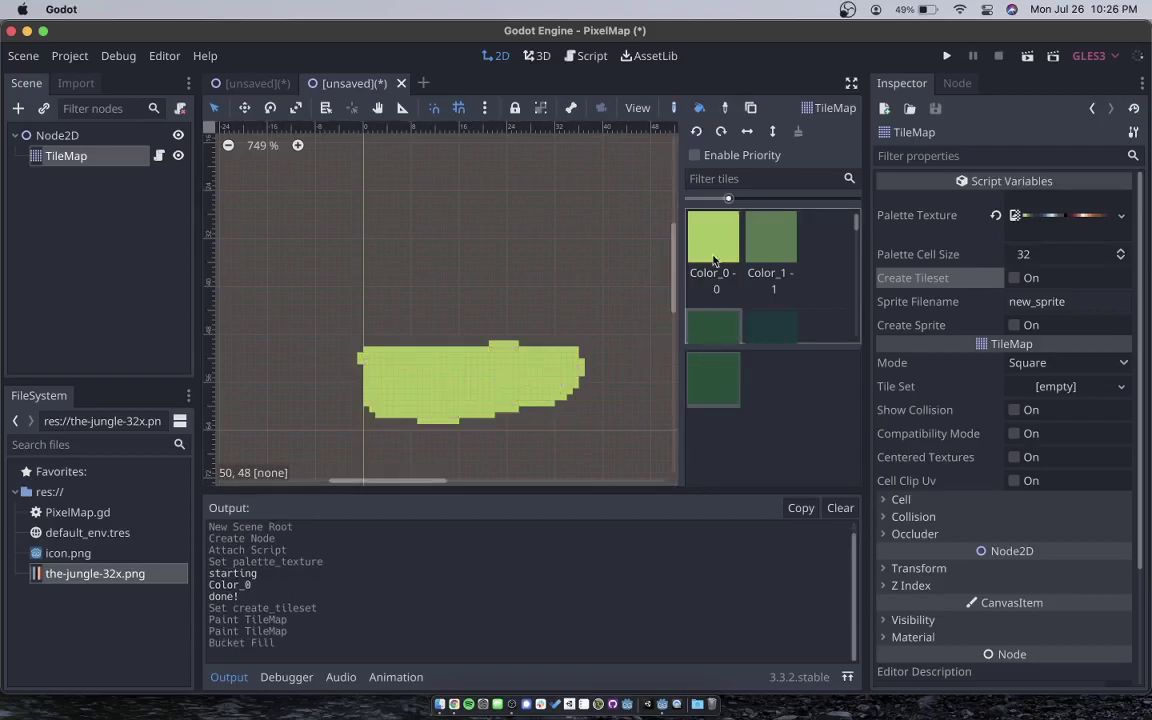
{"action": "left_click", "coordinate": [674, 107]}
{"action": "mouse_move", "coordinate": [521, 323]}
{"action": "left_mouse_down"}
{"action": "mouse_move", "coordinate": [510, 361]}
{"action": "mouse_move", "coordinate": [462, 362]}
{"action": "left_mouse_up"}
{"action": "left_click", "coordinate": [433, 321]}
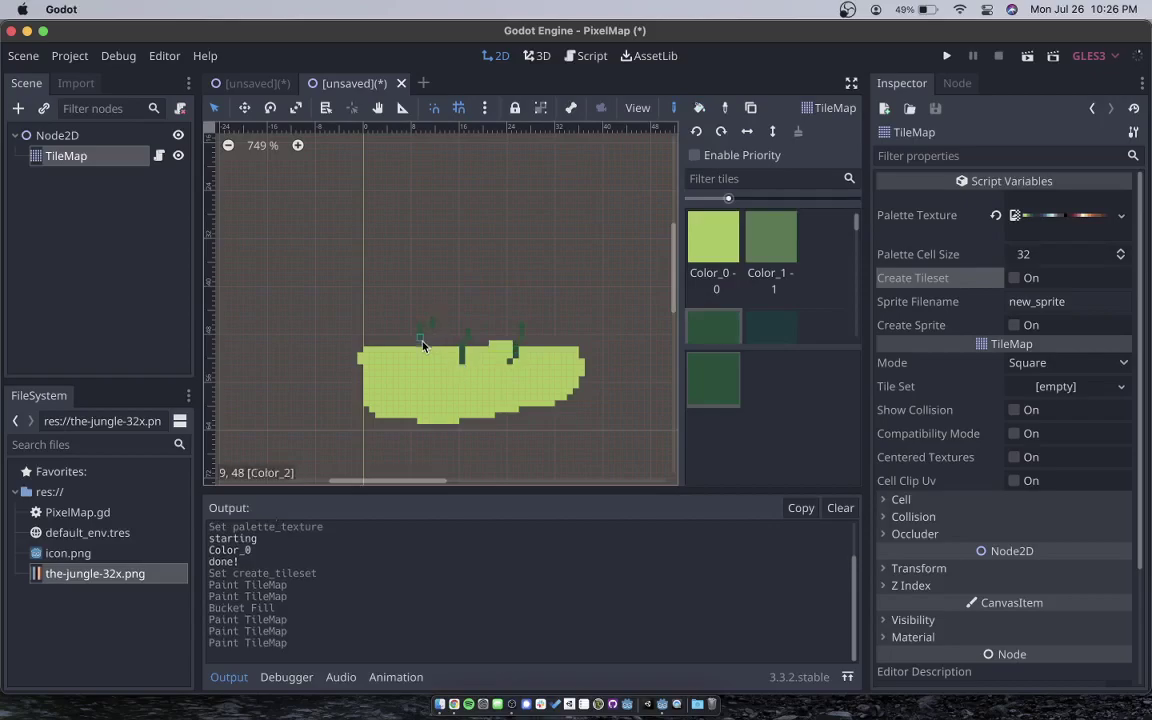
{"action": "left_click", "coordinate": [397, 326]}
{"action": "left_click", "coordinate": [420, 328]}
Paint the blue Color_5 flower stem and petal outline, then select Color_4
{"action": "scroll", "coordinate": [536, 322], "scroll_direction": "right", "scroll_amount": 1}
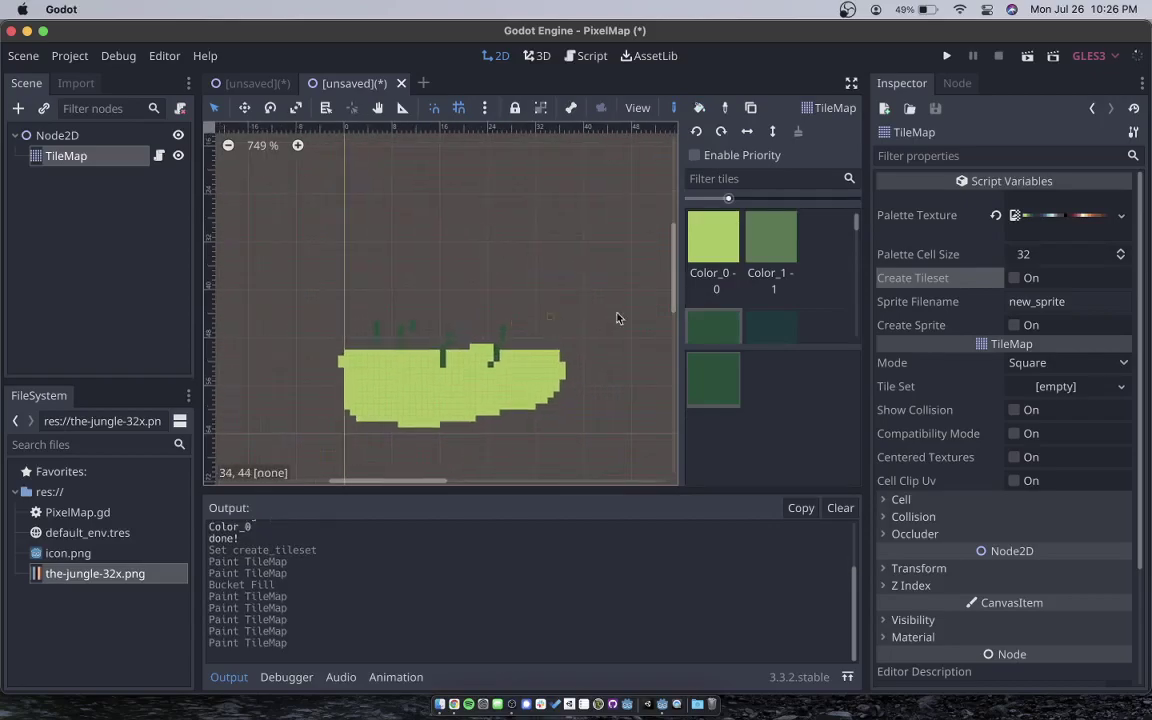
{"action": "scroll", "coordinate": [755, 322], "scroll_direction": "down", "scroll_amount": 3}
{"action": "left_click", "coordinate": [755, 322]}
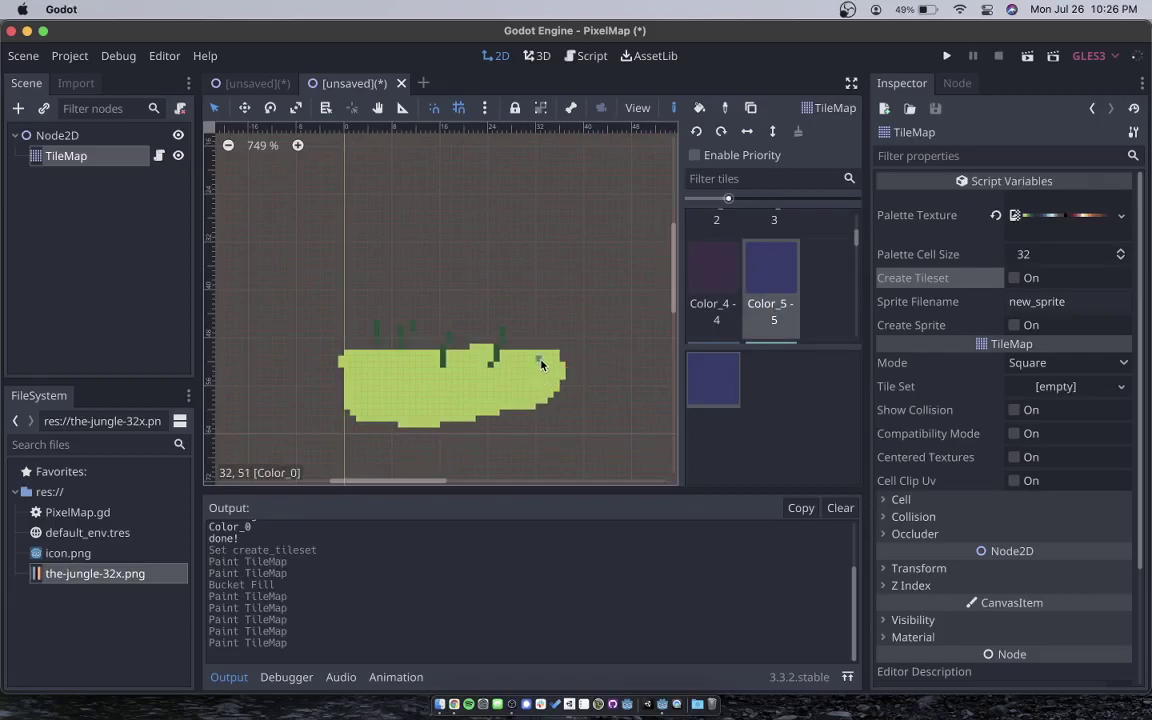
{"action": "mouse_move", "coordinate": [540, 365]}
{"action": "left_mouse_down"}
{"action": "mouse_move", "coordinate": [532, 267]}
{"action": "mouse_move", "coordinate": [501, 255]}
{"action": "mouse_move", "coordinate": [532, 298]}
{"action": "mouse_move", "coordinate": [547, 235]}
{"action": "mouse_move", "coordinate": [527, 260]}
{"action": "mouse_move", "coordinate": [535, 237]}
{"action": "mouse_move", "coordinate": [520, 248]}
{"action": "mouse_move", "coordinate": [522, 260]}
{"action": "left_mouse_up"}
{"action": "left_click", "coordinate": [547, 259], "text": "ctrl"}
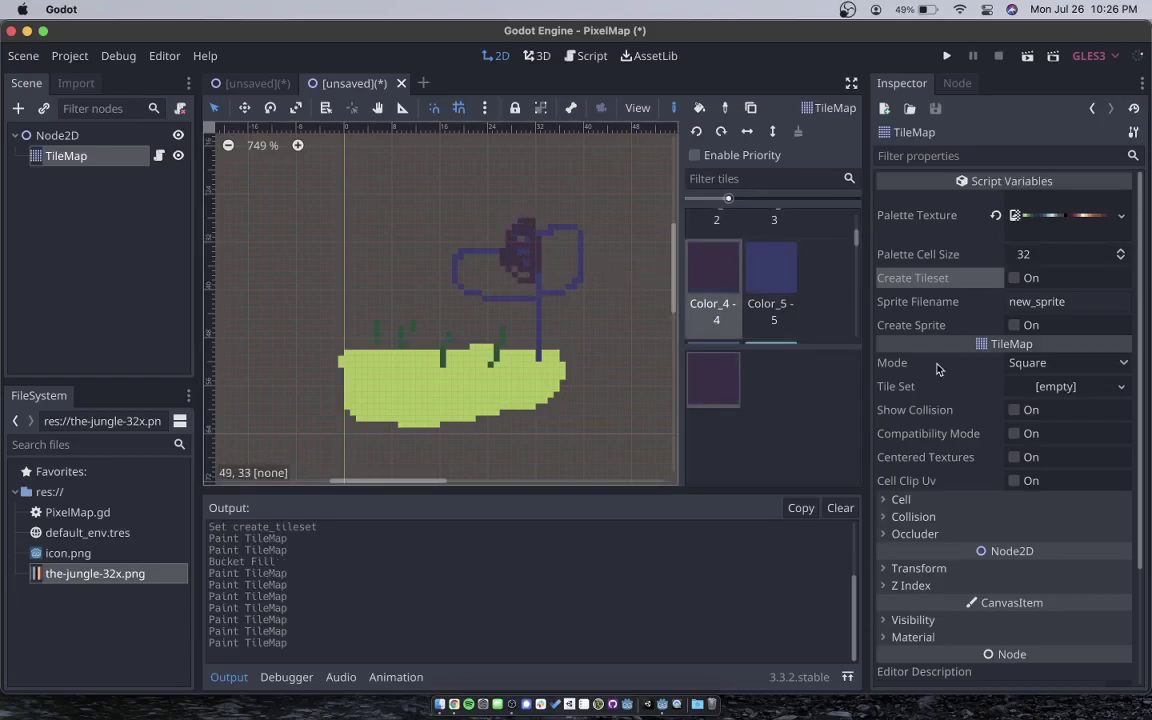
Export the drawing with Sprite Filename coo_flower and confirm coo_flower.png appears in FileSystem
{"action": "left_click", "coordinate": [1046, 302]}
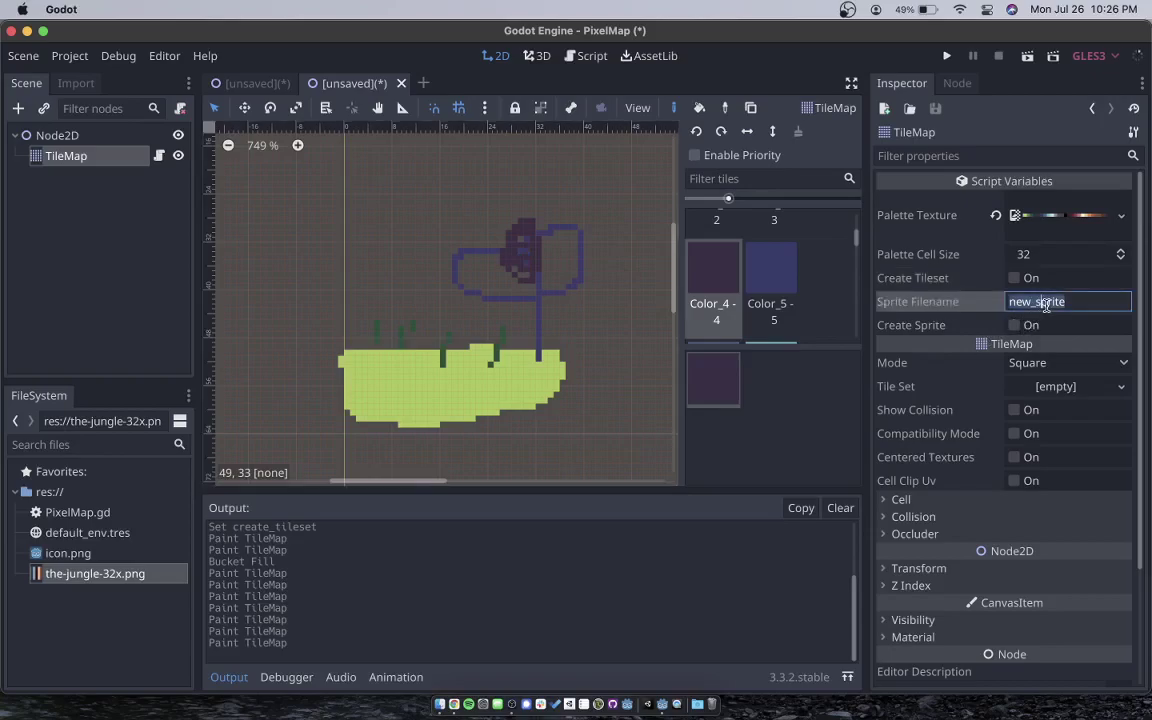
{"action": "type", "text": "coo_flower"}
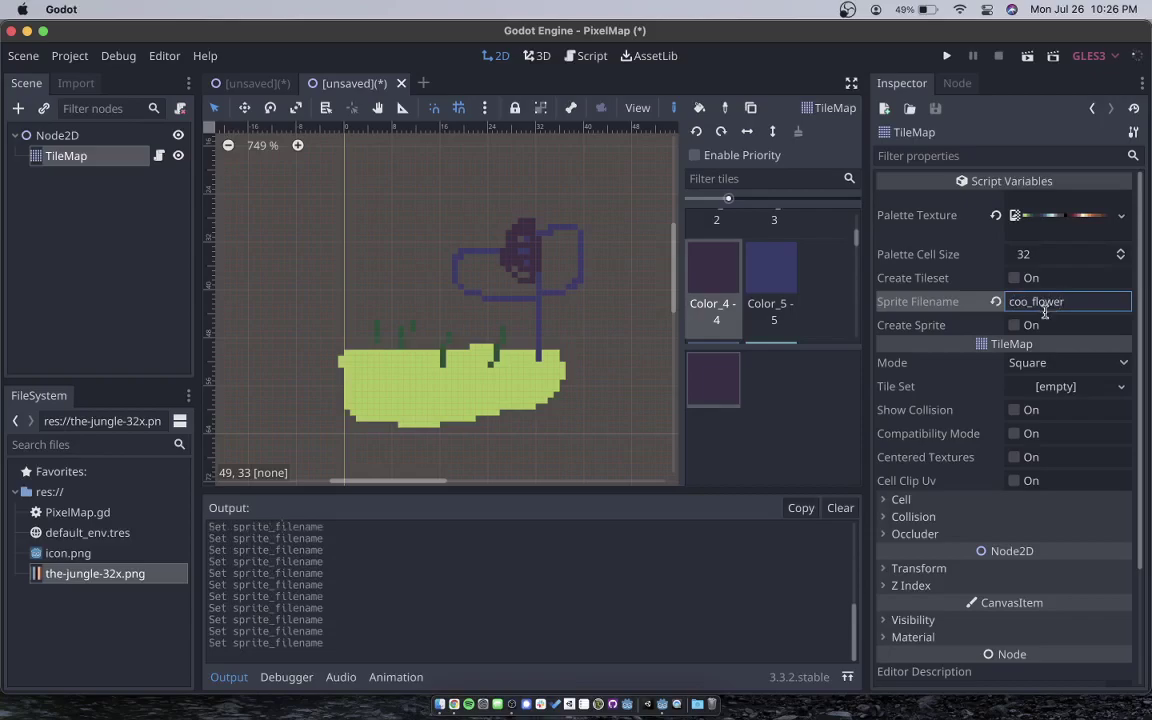
{"action": "left_click", "coordinate": [1015, 326]}
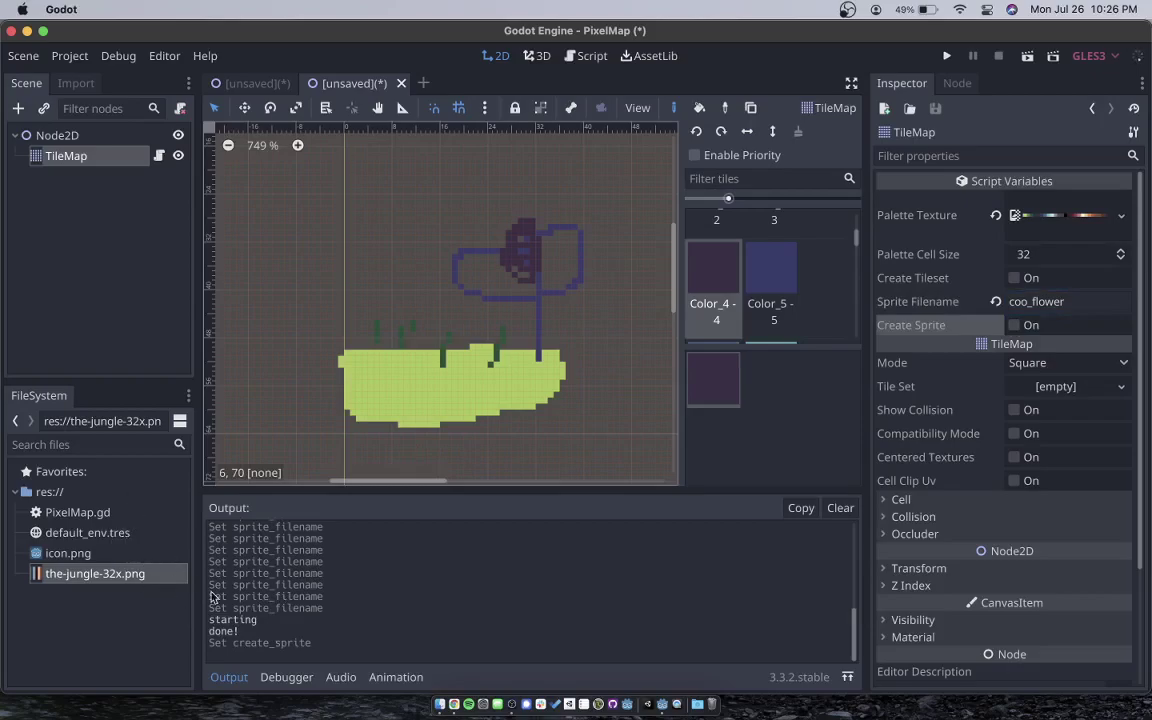
{"action": "left_click", "coordinate": [441, 704]}
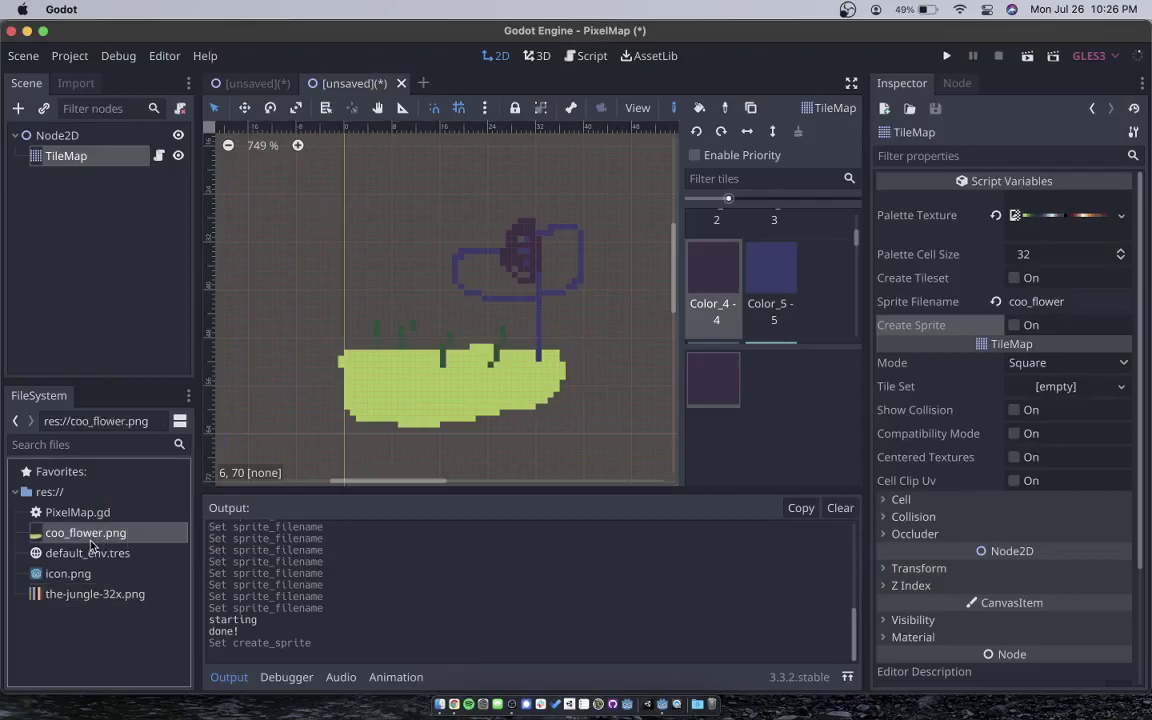
Place coo_flower.png in the scene as a sprite scaled to about 1.04
{"action": "left_click_drag", "start_coordinate": [97, 541], "coordinate": [365, 234]}
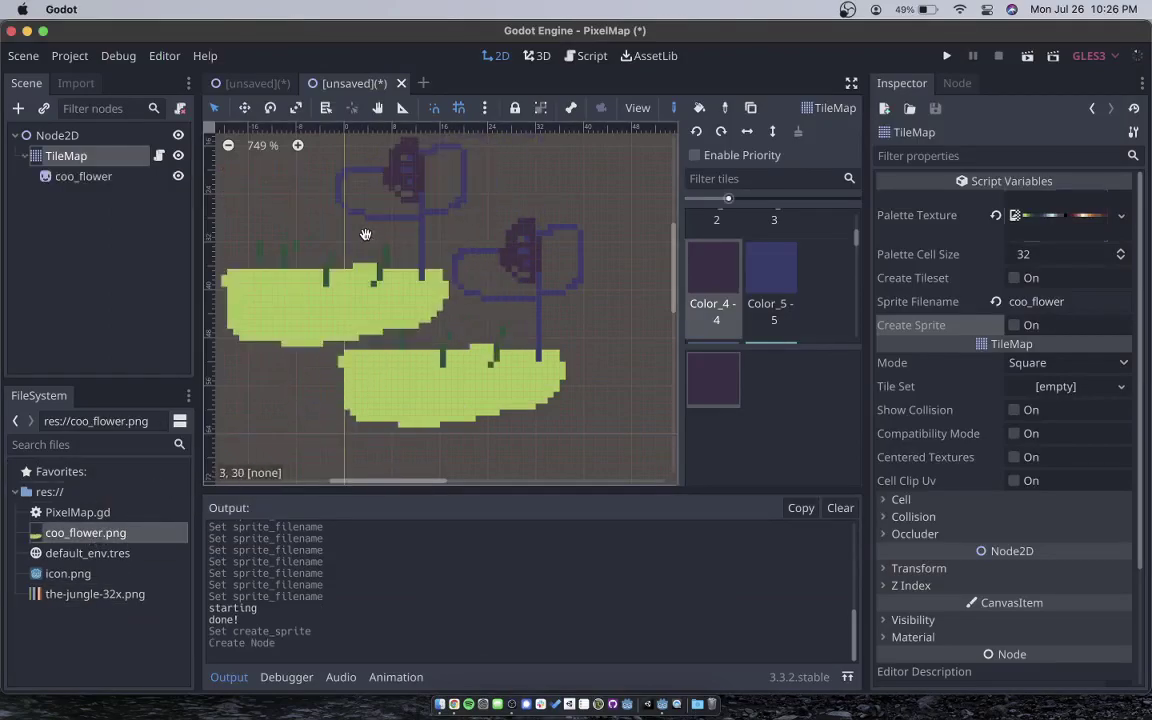
{"action": "left_click", "coordinate": [85, 177]}
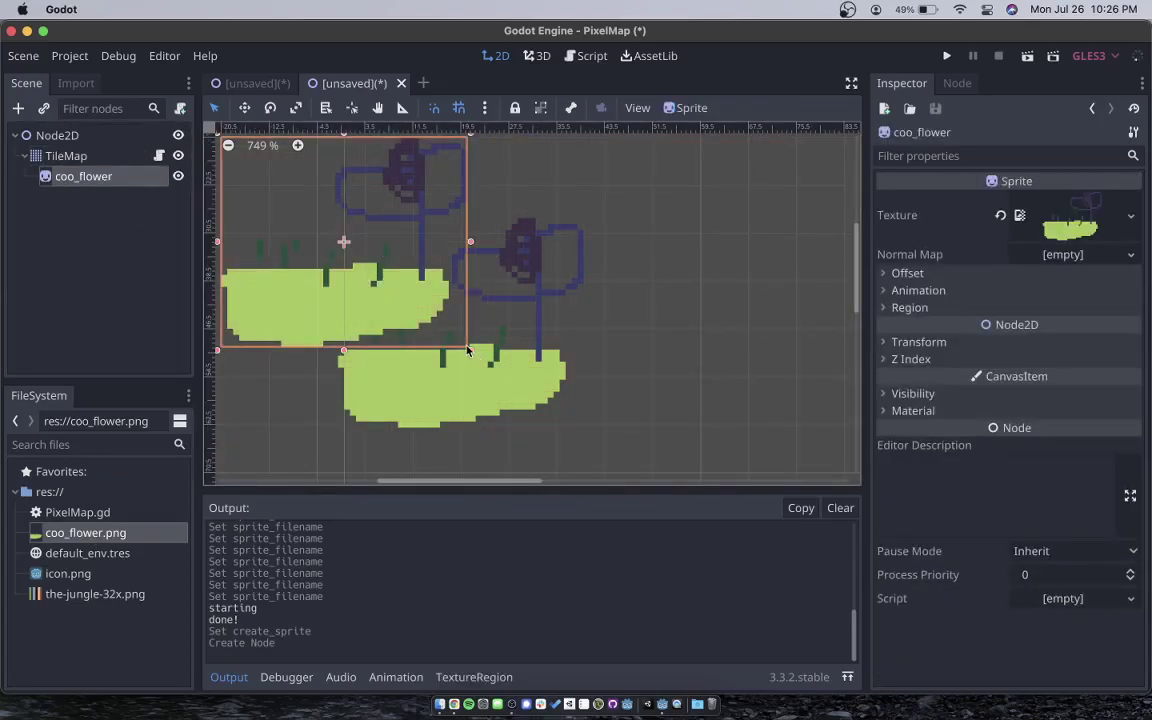
{"action": "left_click_drag", "start_coordinate": [467, 350], "coordinate": [443, 293]}
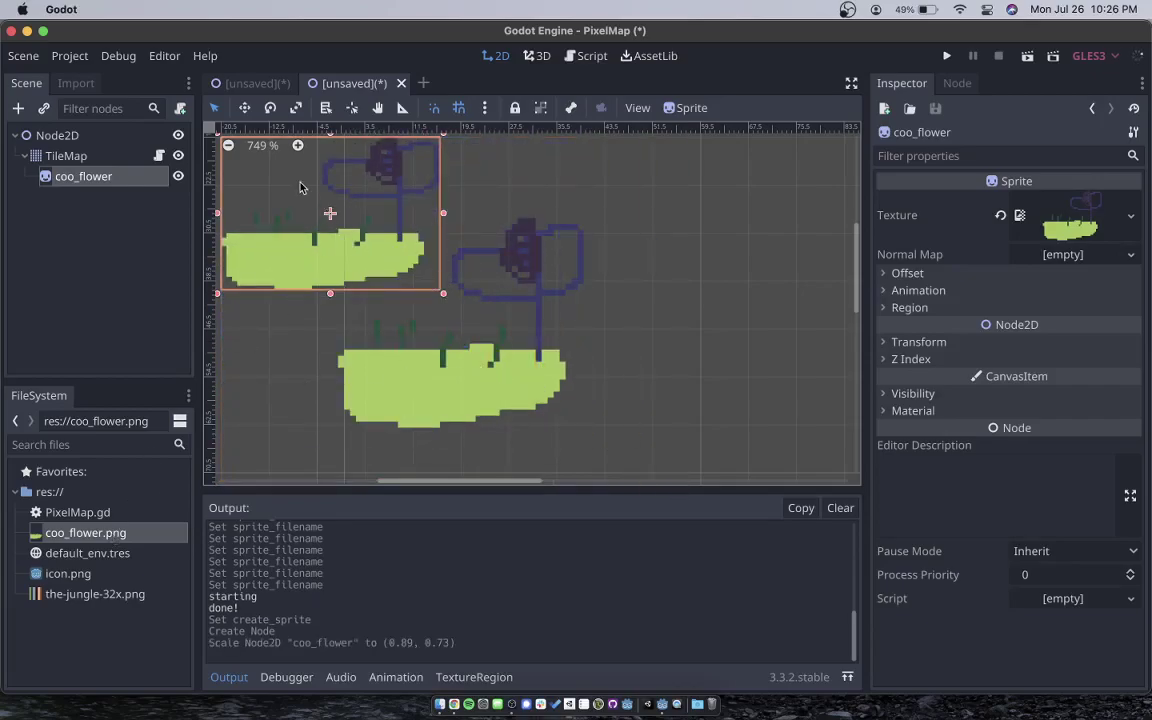
{"action": "left_click_drag", "start_coordinate": [443, 295], "coordinate": [479, 358]}
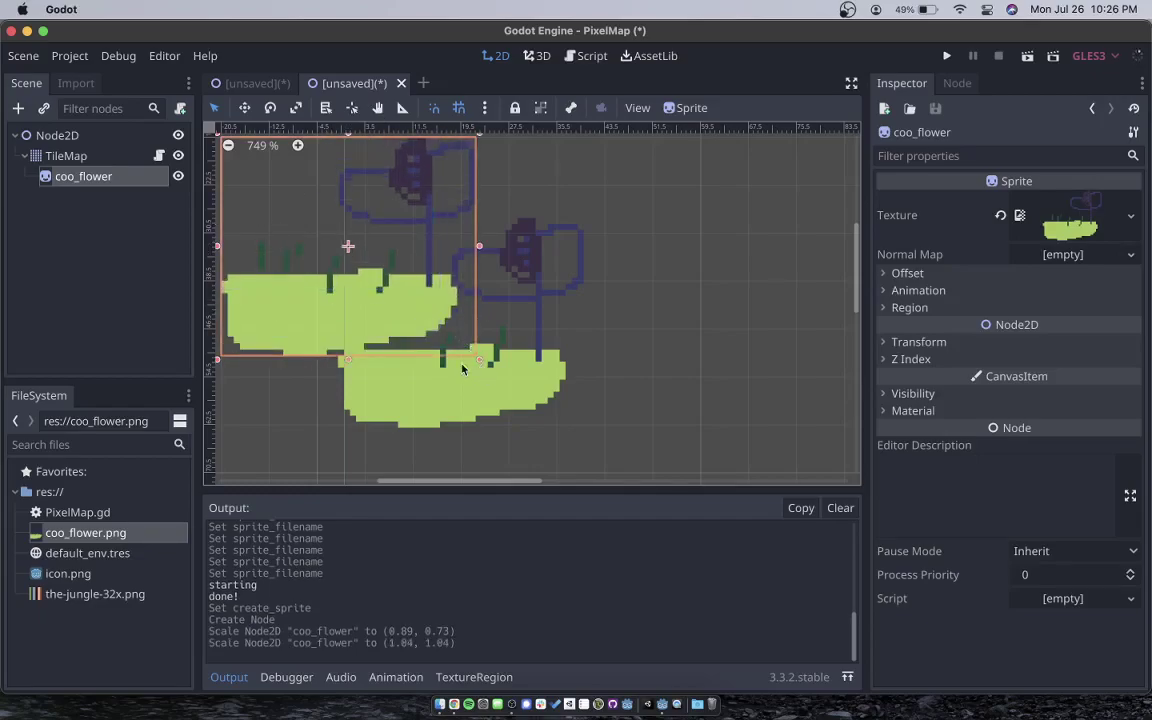
{"action": "left_click", "coordinate": [100, 157]}
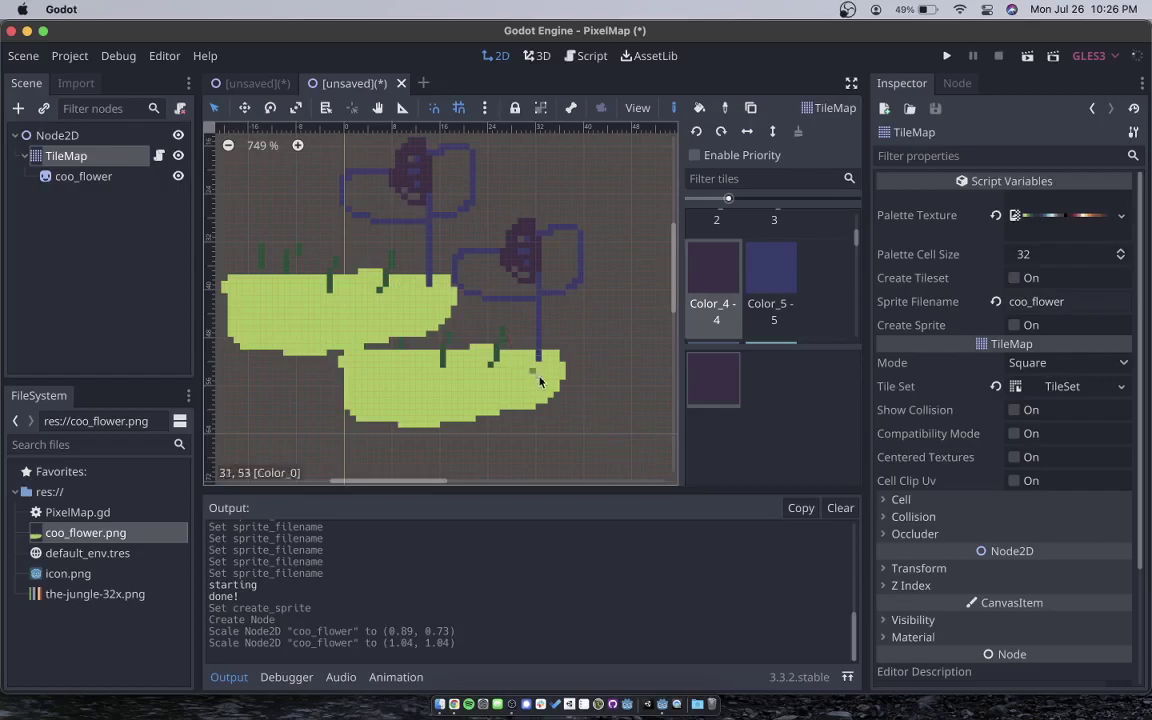
Paint dark Color_4 leaf marks across the lower grass
{"action": "mouse_move", "coordinate": [405, 377]}
{"action": "left_mouse_down"}
{"action": "mouse_move", "coordinate": [445, 363]}
{"action": "mouse_move", "coordinate": [470, 372]}
{"action": "left_mouse_up"}
{"action": "left_click_drag", "start_coordinate": [475, 322], "coordinate": [487, 330]}
{"action": "mouse_move", "coordinate": [430, 385]}
{"action": "left_mouse_down"}
{"action": "mouse_move", "coordinate": [458, 395]}
{"action": "mouse_move", "coordinate": [478, 352]}
{"action": "left_mouse_up"}
{"action": "left_click_drag", "start_coordinate": [485, 345], "coordinate": [510, 340]}
Export the drawing as coo_flower_2 and place coo_flower_2.png in the scene as a sprite
{"action": "left_click", "coordinate": [1083, 302]}
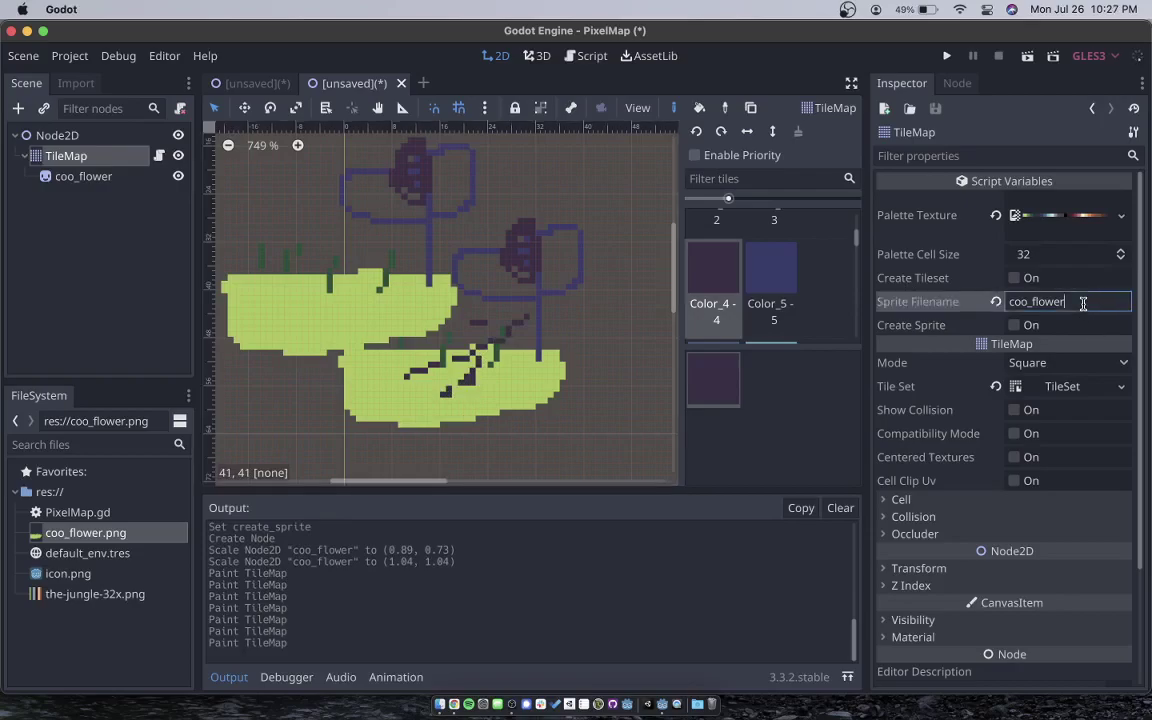
{"action": "type", "text": "_2"}
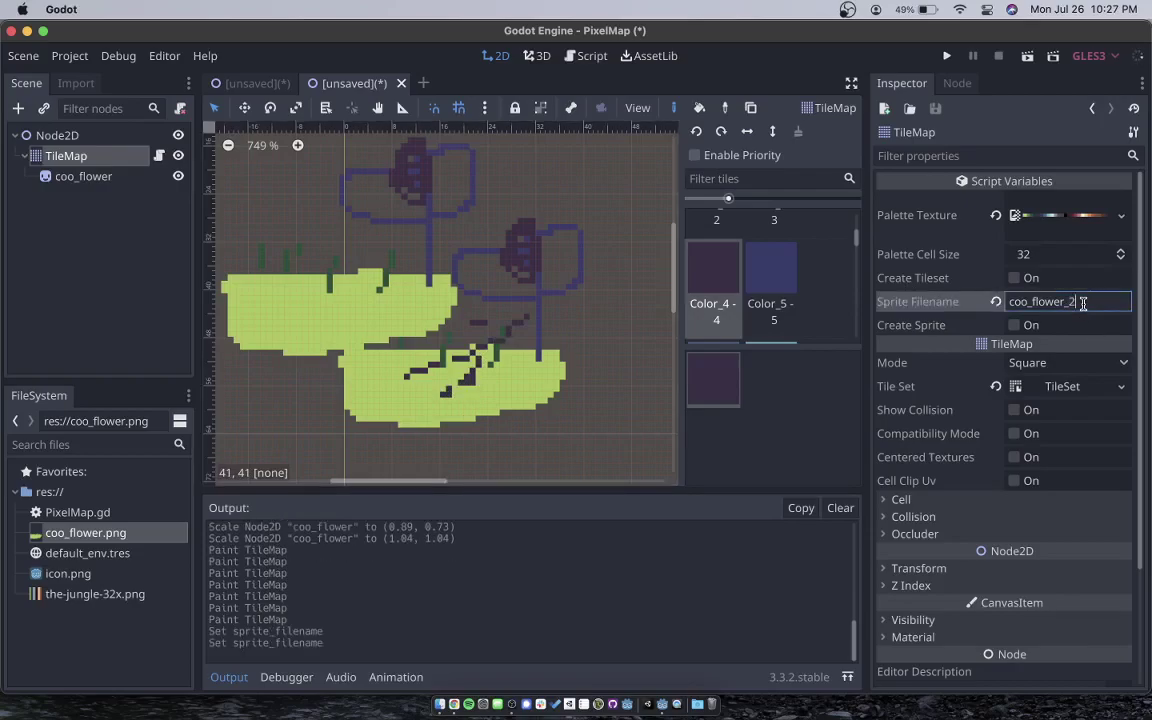
{"action": "left_click", "coordinate": [1016, 325]}
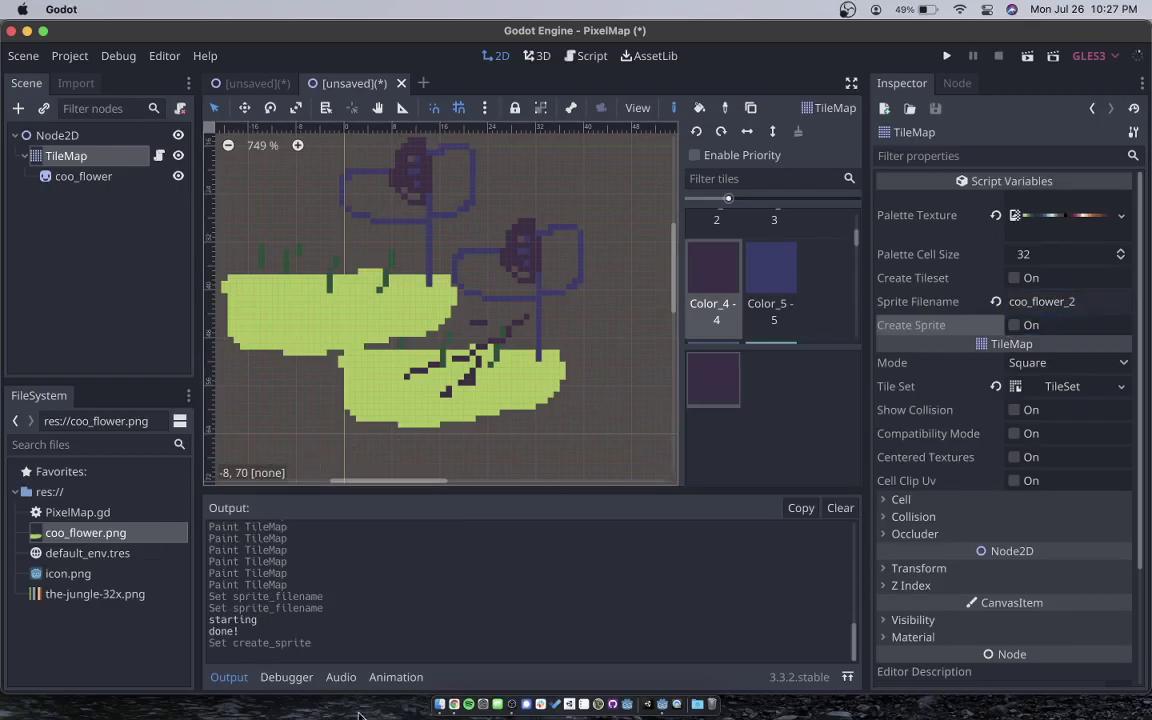
{"action": "left_click_drag", "start_coordinate": [131, 560], "coordinate": [522, 231]}
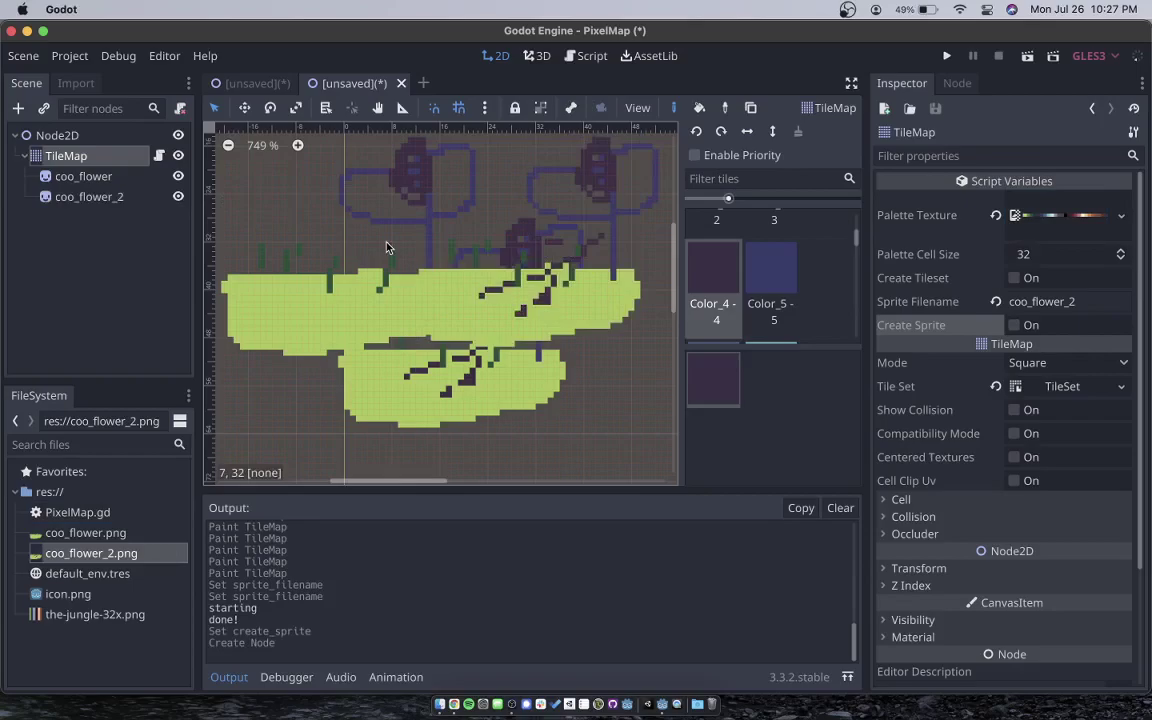
{"action": "left_click", "coordinate": [84, 514]}
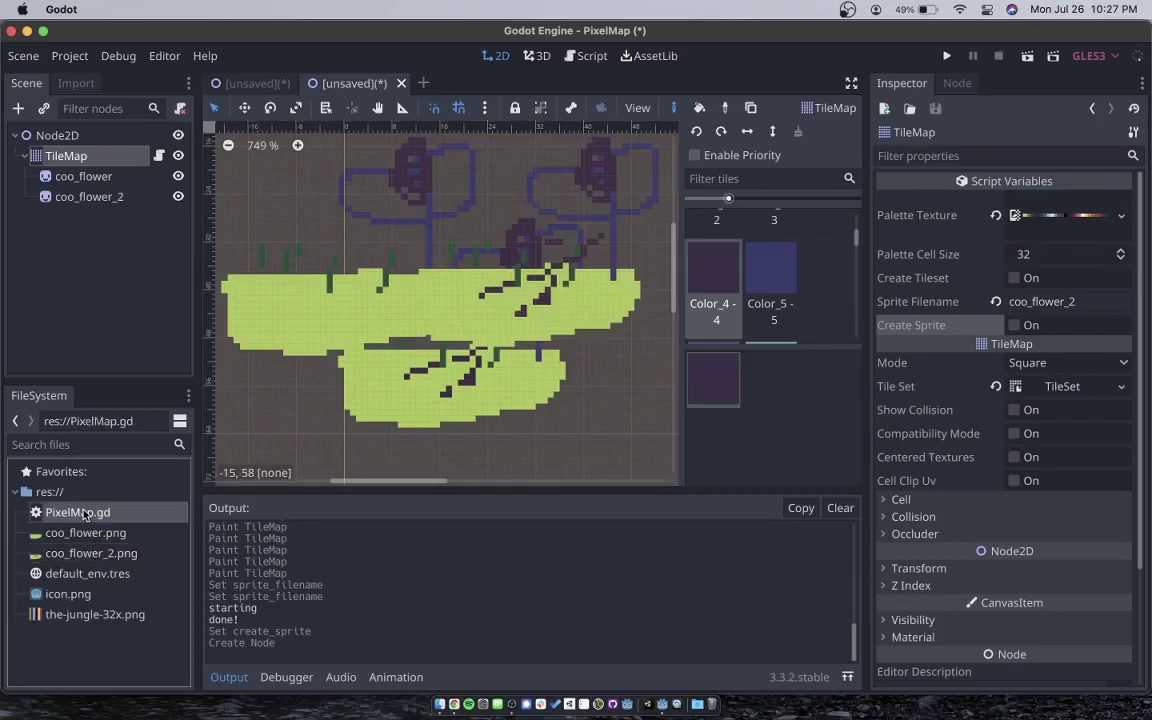
{"action": "left_click", "coordinate": [585, 55]}
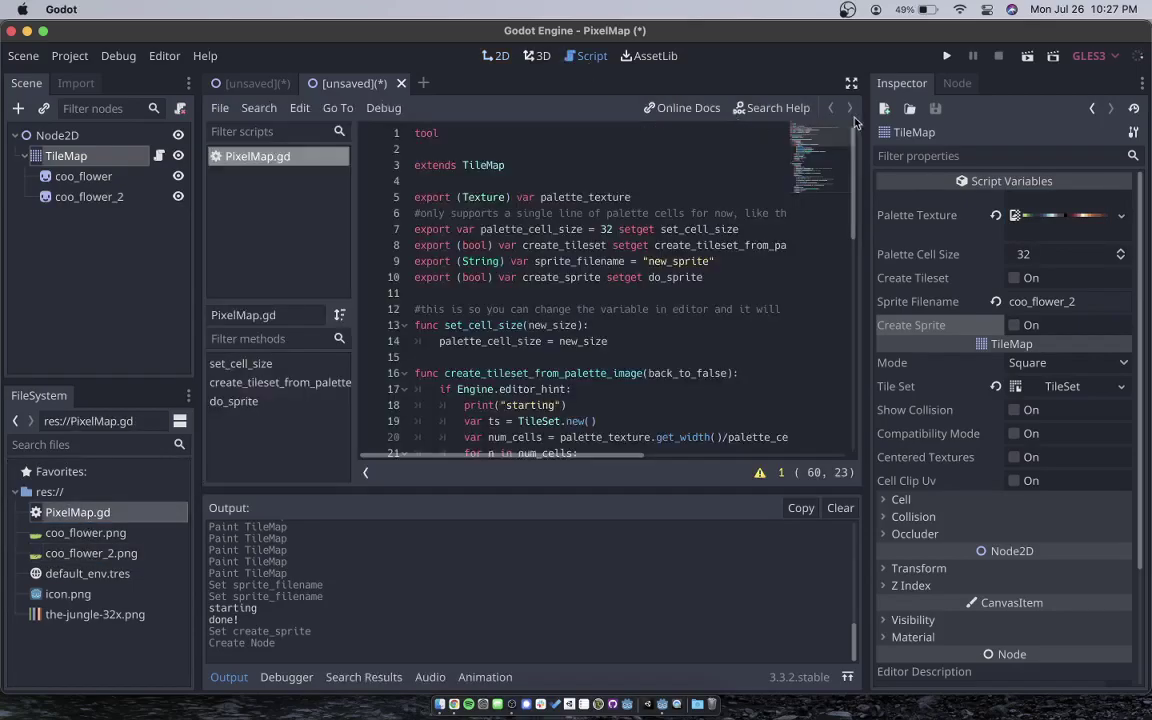
{"action": "left_click", "coordinate": [852, 85]}
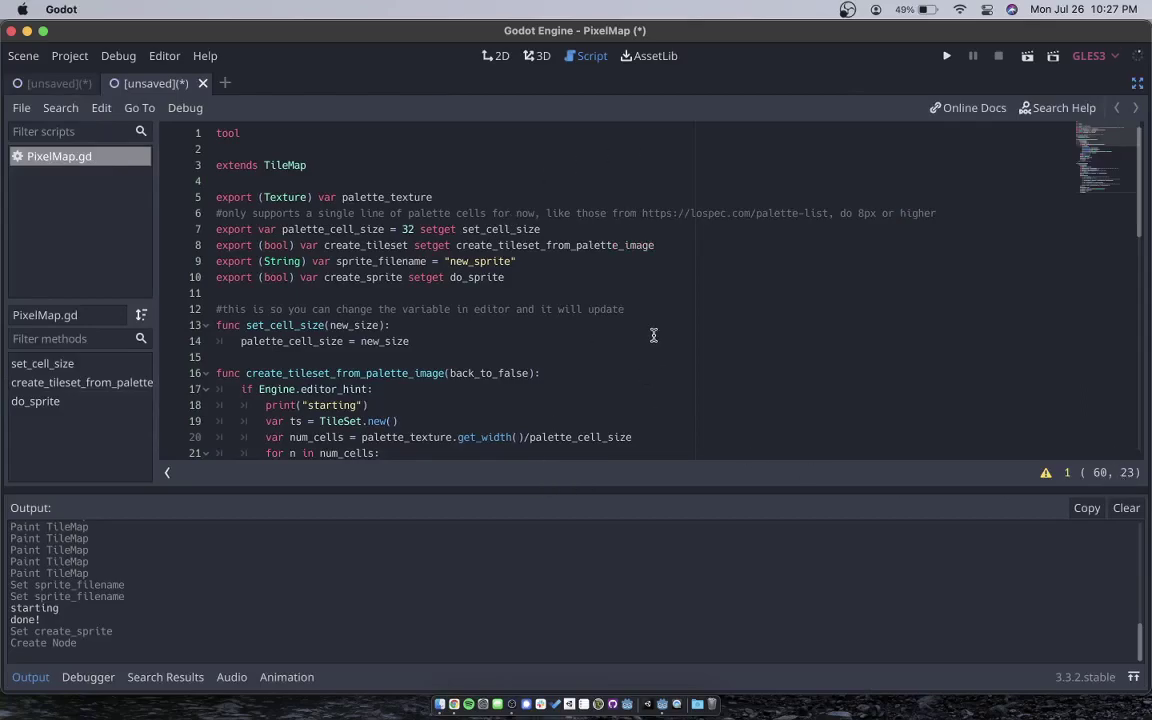
{"action": "scroll", "coordinate": [654, 331], "scroll_direction": "up", "scroll_amount": 5, "text": "super"}
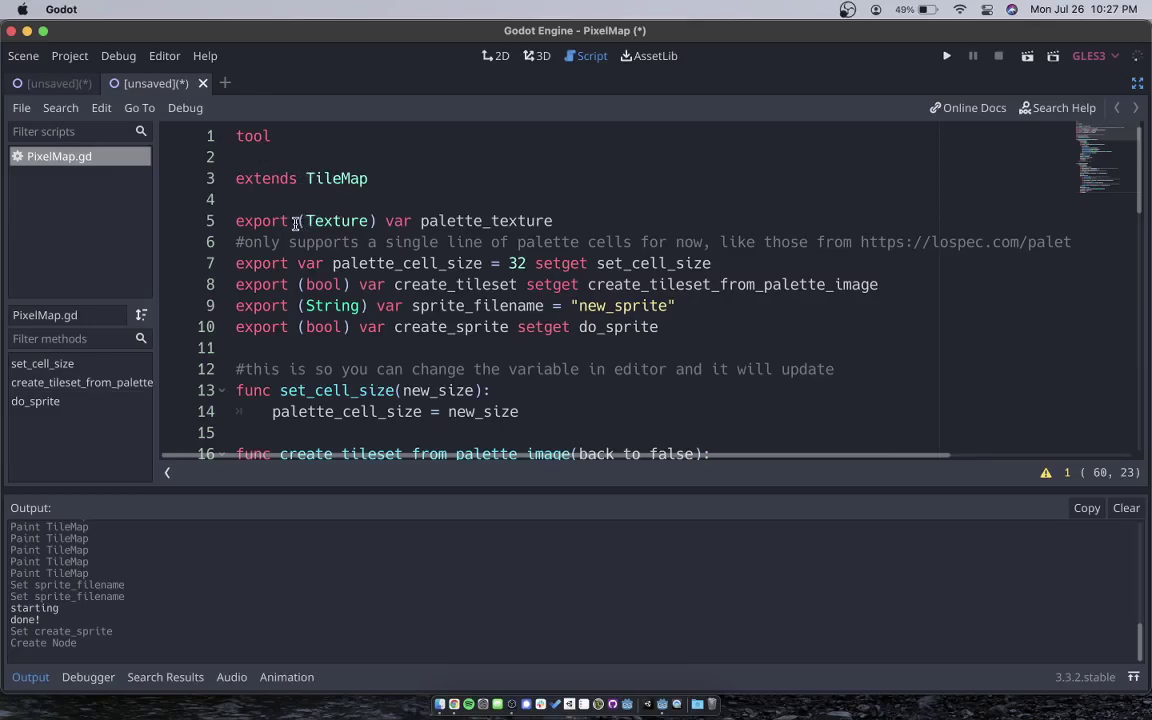
{"action": "scroll", "coordinate": [465, 250], "scroll_direction": "right", "scroll_amount": 5}
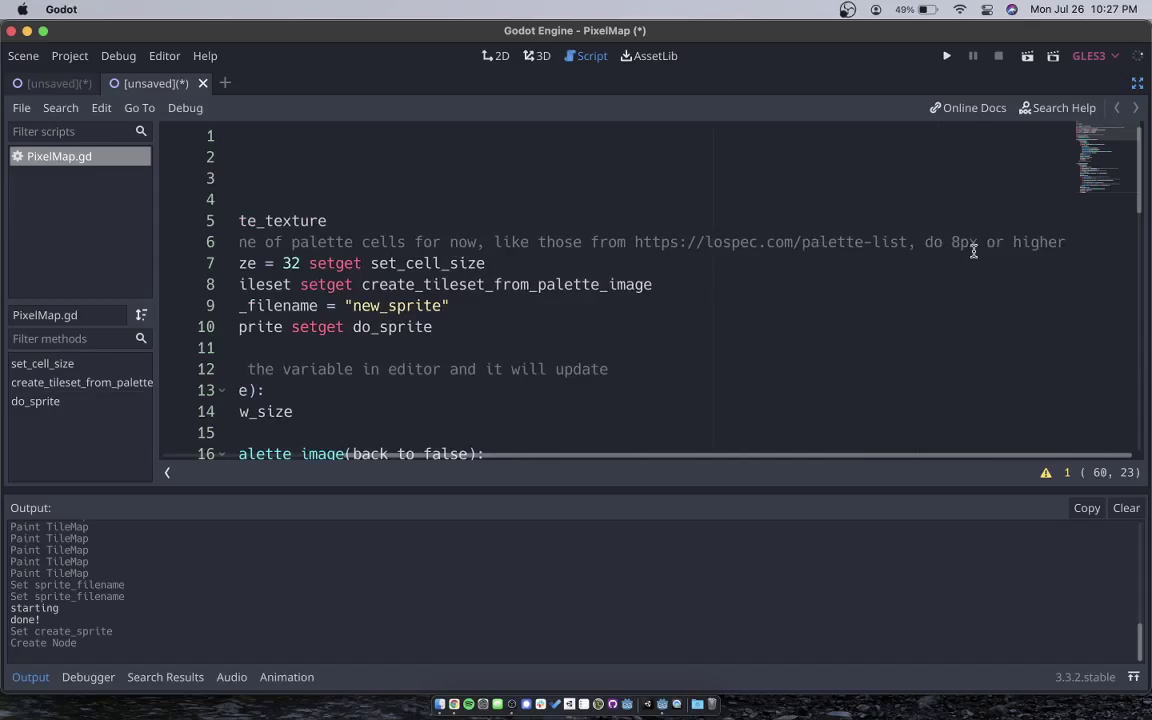
{"action": "scroll", "coordinate": [953, 246], "scroll_direction": "left", "scroll_amount": 5}
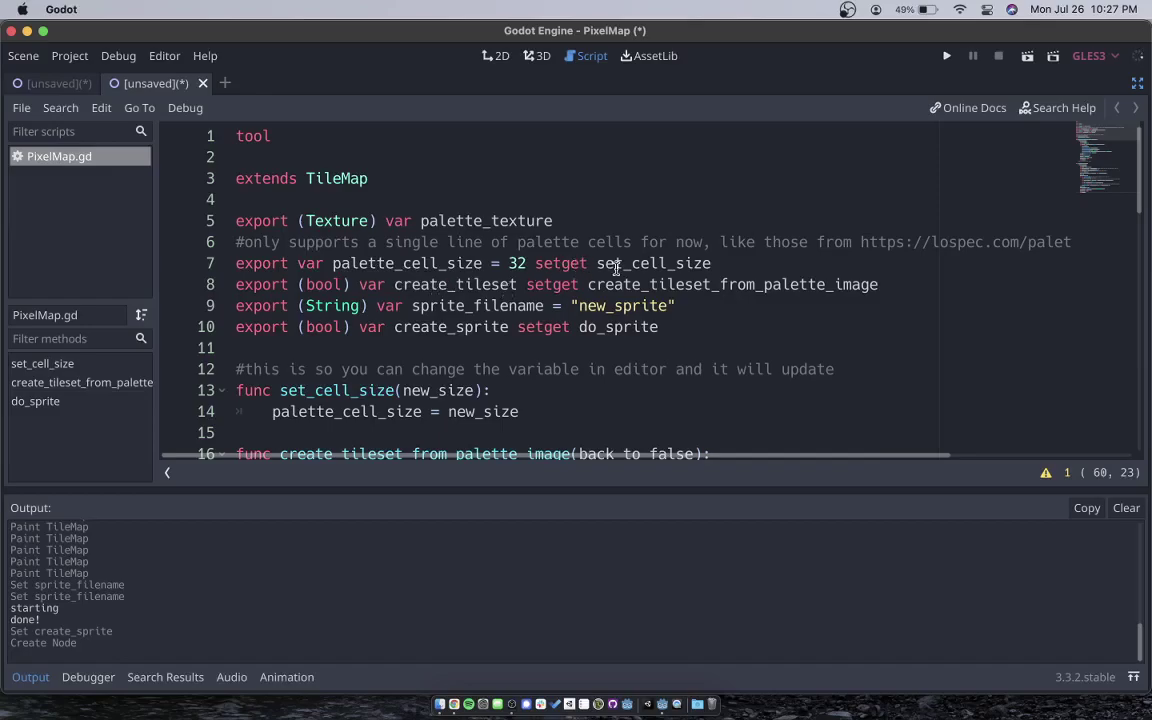
{"action": "scroll", "coordinate": [552, 245], "scroll_direction": "down", "scroll_amount": 3}
{"action": "scroll", "coordinate": [432, 245], "scroll_direction": "up", "scroll_amount": 2}
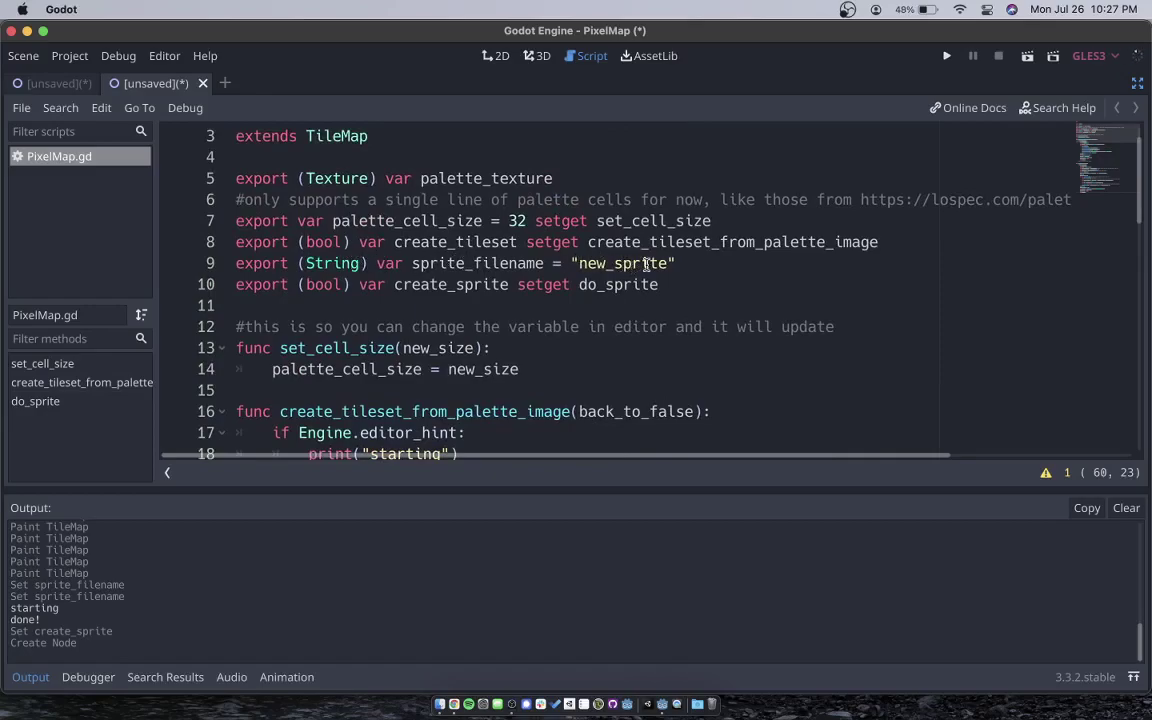
{"action": "scroll", "coordinate": [577, 336], "scroll_direction": "down", "scroll_amount": 1}
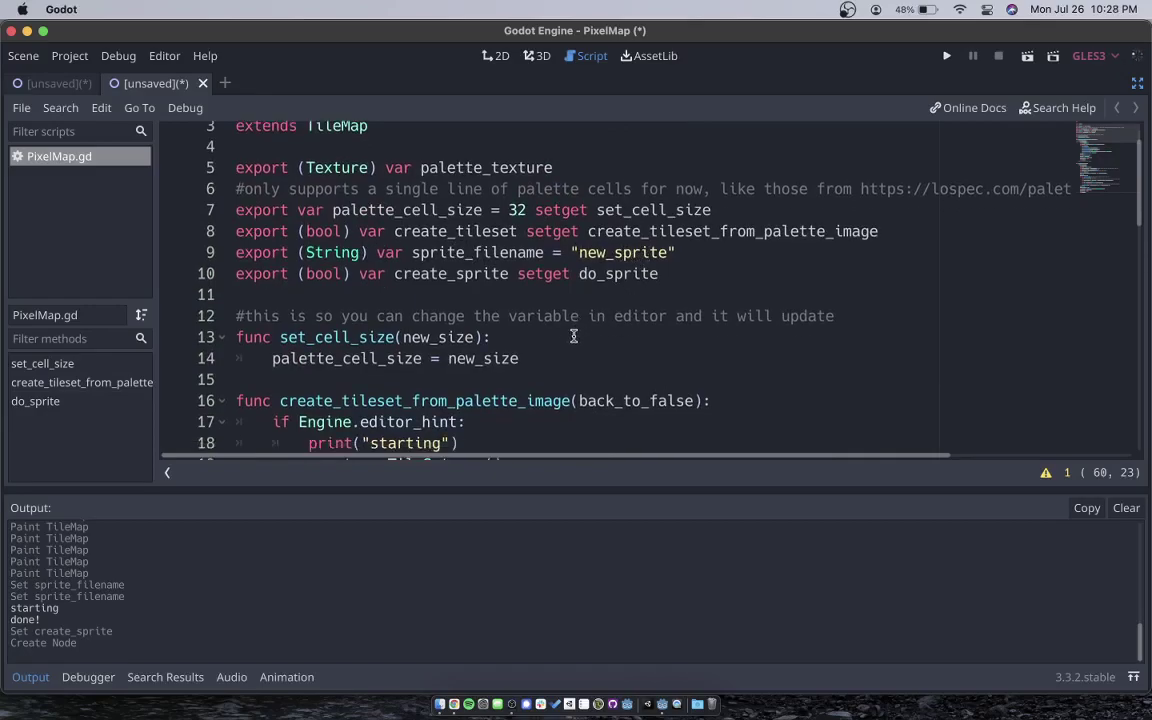
{"action": "scroll", "coordinate": [508, 291], "scroll_direction": "down", "scroll_amount": 1}
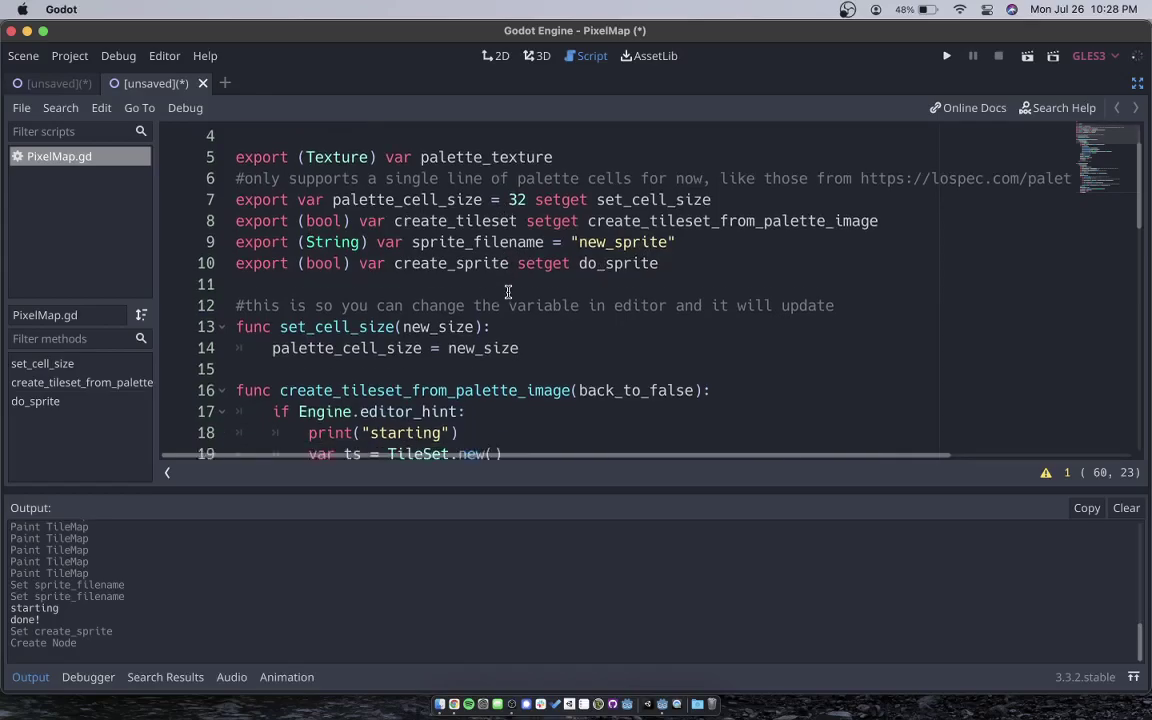
{"action": "scroll", "coordinate": [508, 291], "scroll_direction": "down", "scroll_amount": 1}
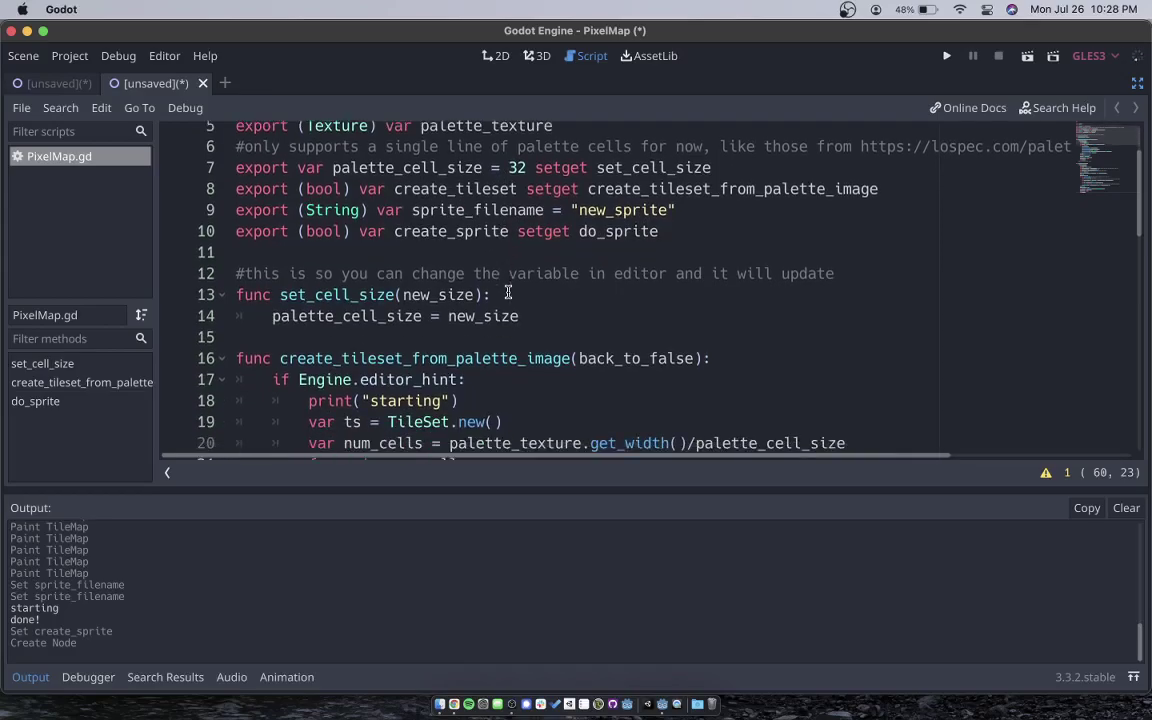
{"action": "scroll", "coordinate": [508, 291], "scroll_direction": "down", "scroll_amount": 2}
{"action": "scroll", "coordinate": [508, 291], "scroll_direction": "up", "scroll_amount": 1}
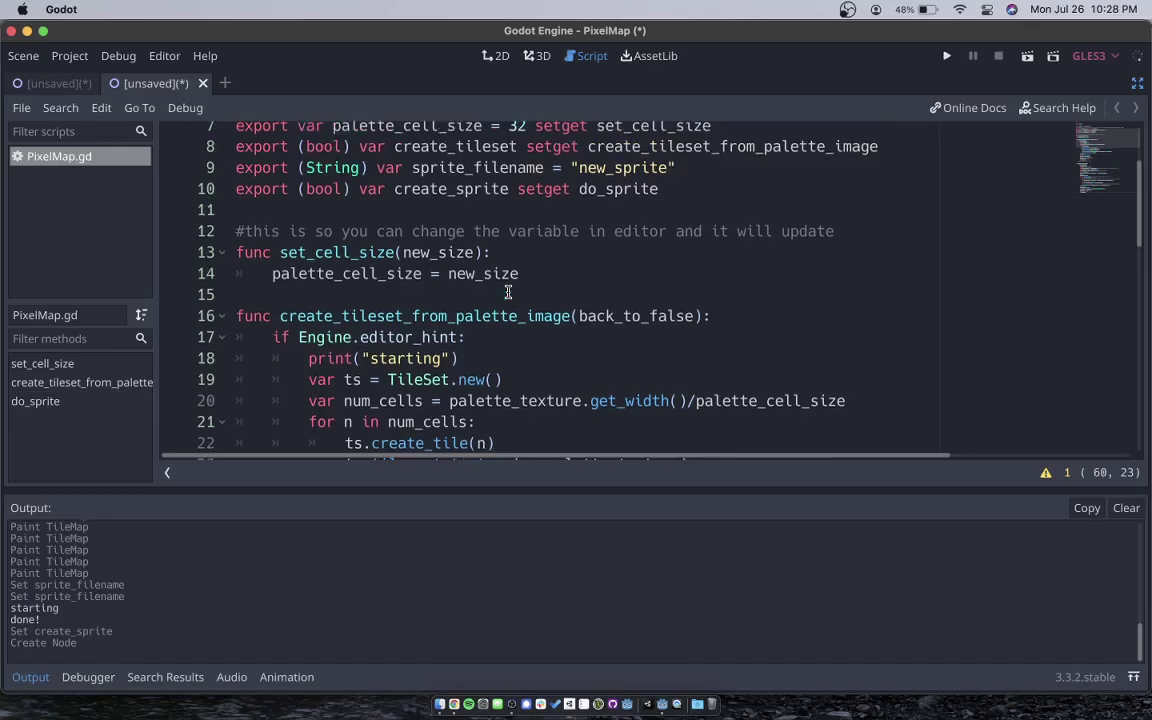
{"action": "scroll", "coordinate": [507, 291], "scroll_direction": "down", "scroll_amount": 1}
{"action": "scroll", "coordinate": [507, 291], "scroll_direction": "up", "scroll_amount": 3}
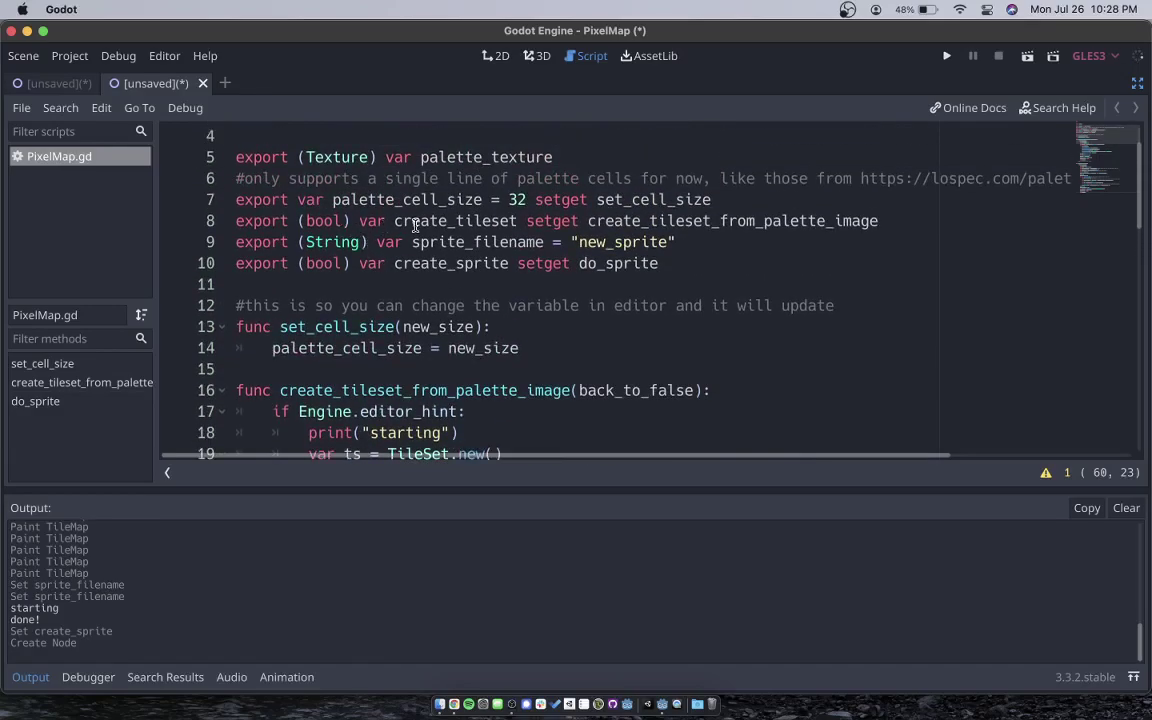
{"action": "scroll", "coordinate": [514, 236], "scroll_direction": "down", "scroll_amount": 3}
{"action": "scroll", "coordinate": [515, 236], "scroll_direction": "down", "scroll_amount": 6}
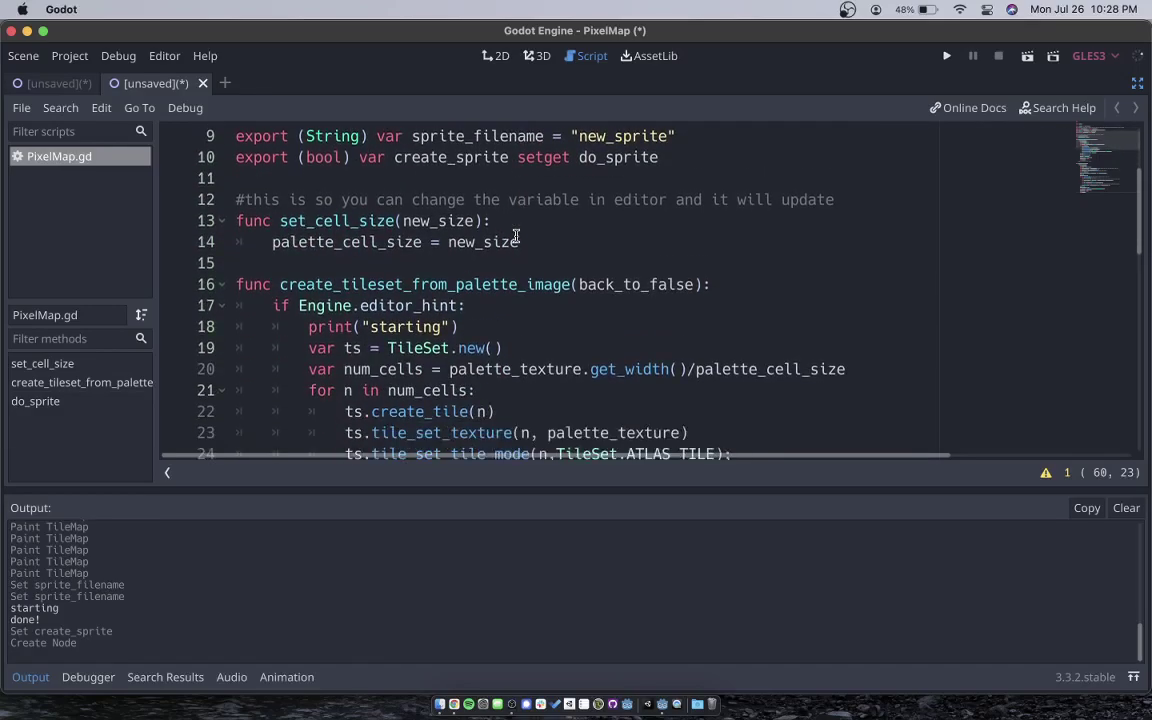
{"action": "scroll", "coordinate": [407, 214], "scroll_direction": "up", "scroll_amount": 2}
{"action": "scroll", "coordinate": [407, 214], "scroll_direction": "up", "scroll_amount": 1}
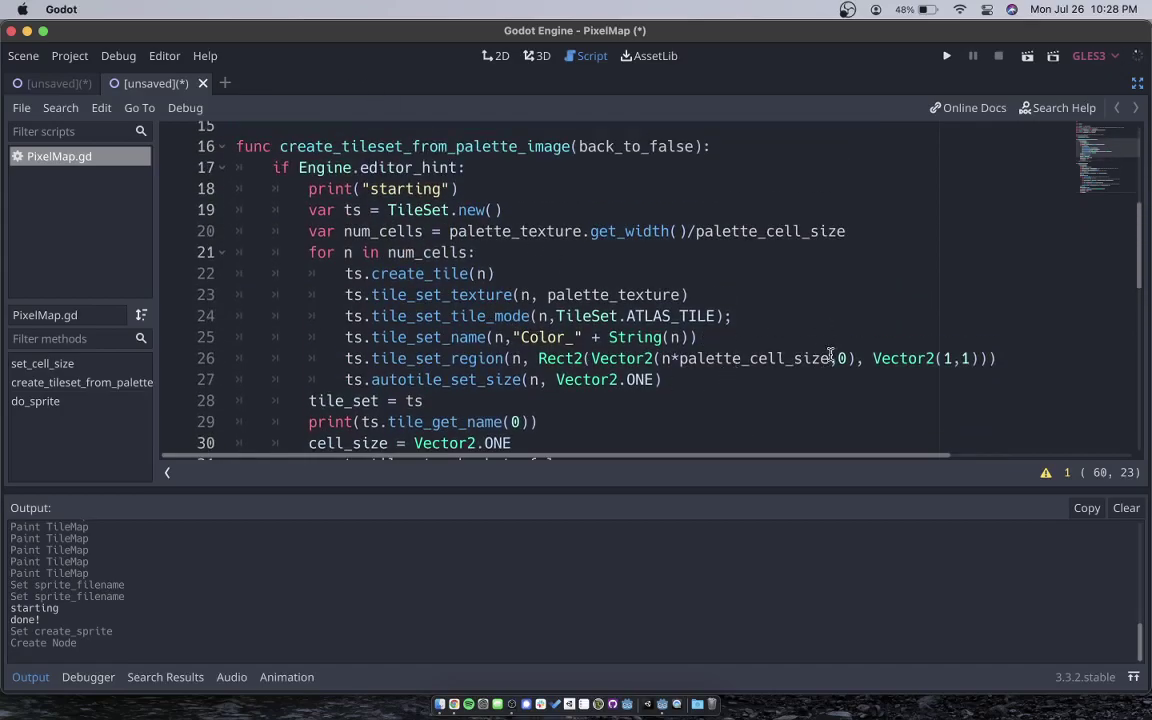
{"action": "scroll", "coordinate": [709, 393], "scroll_direction": "right", "scroll_amount": 3}
{"action": "scroll", "coordinate": [710, 394], "scroll_direction": "left", "scroll_amount": 3}
{"action": "scroll", "coordinate": [710, 394], "scroll_direction": "down", "scroll_amount": 3}
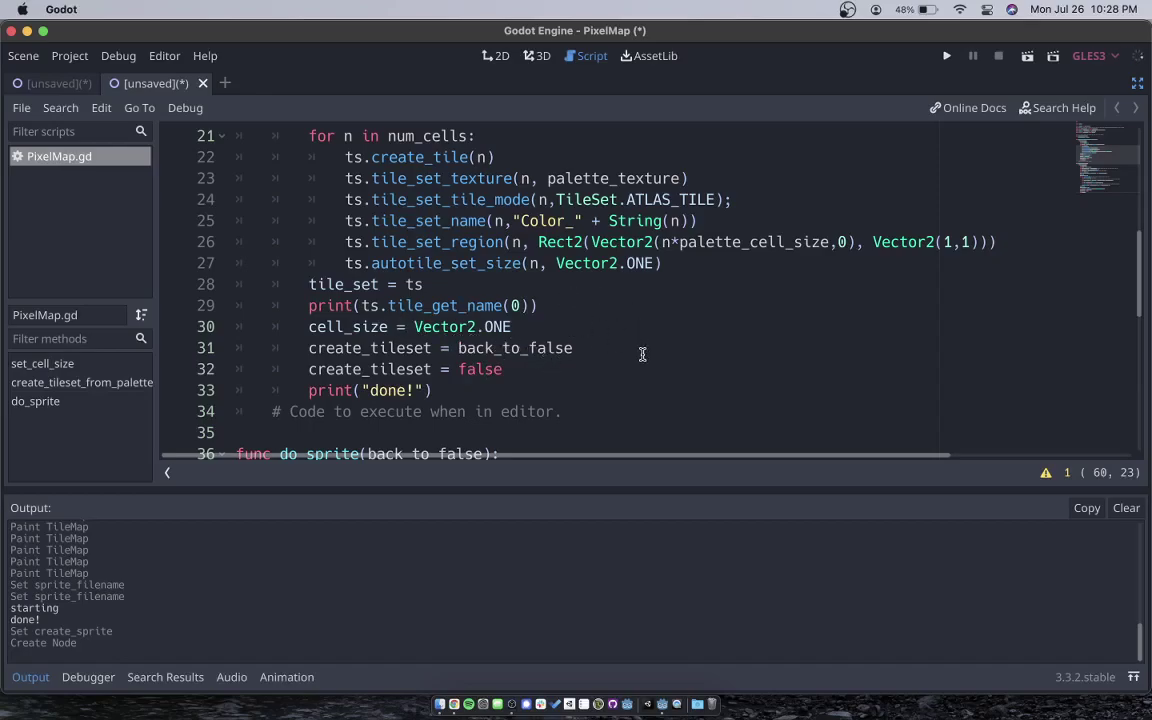
{"action": "scroll", "coordinate": [642, 354], "scroll_direction": "down", "scroll_amount": 5}
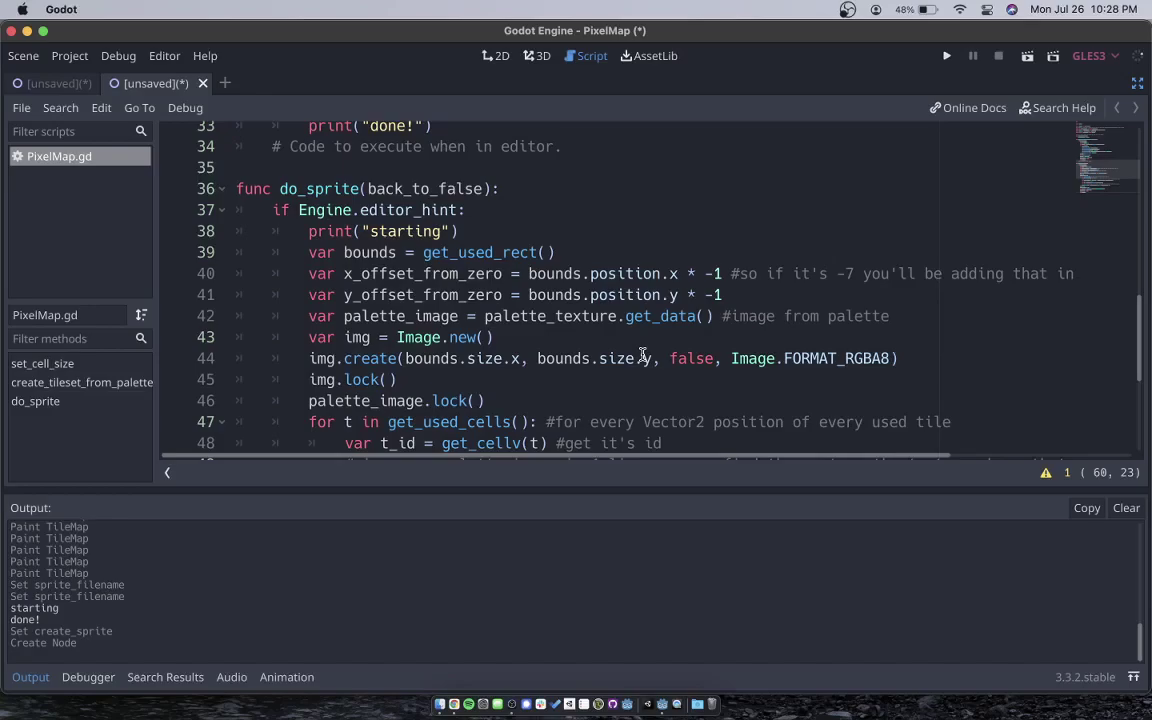
Read through do_sprite in PixelMap.gd to line 61, then bring the OBS recorder forward
{"action": "scroll", "coordinate": [642, 354], "scroll_direction": "up", "scroll_amount": 12}
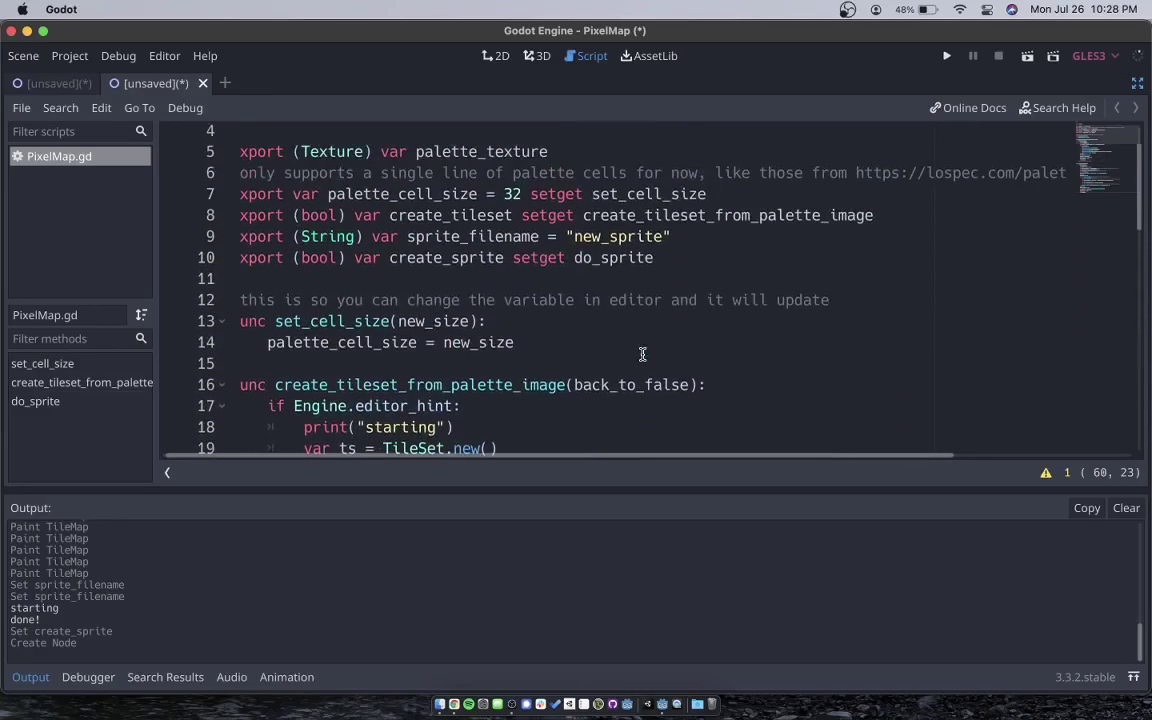
{"action": "scroll", "coordinate": [642, 354], "scroll_direction": "down", "scroll_amount": 12}
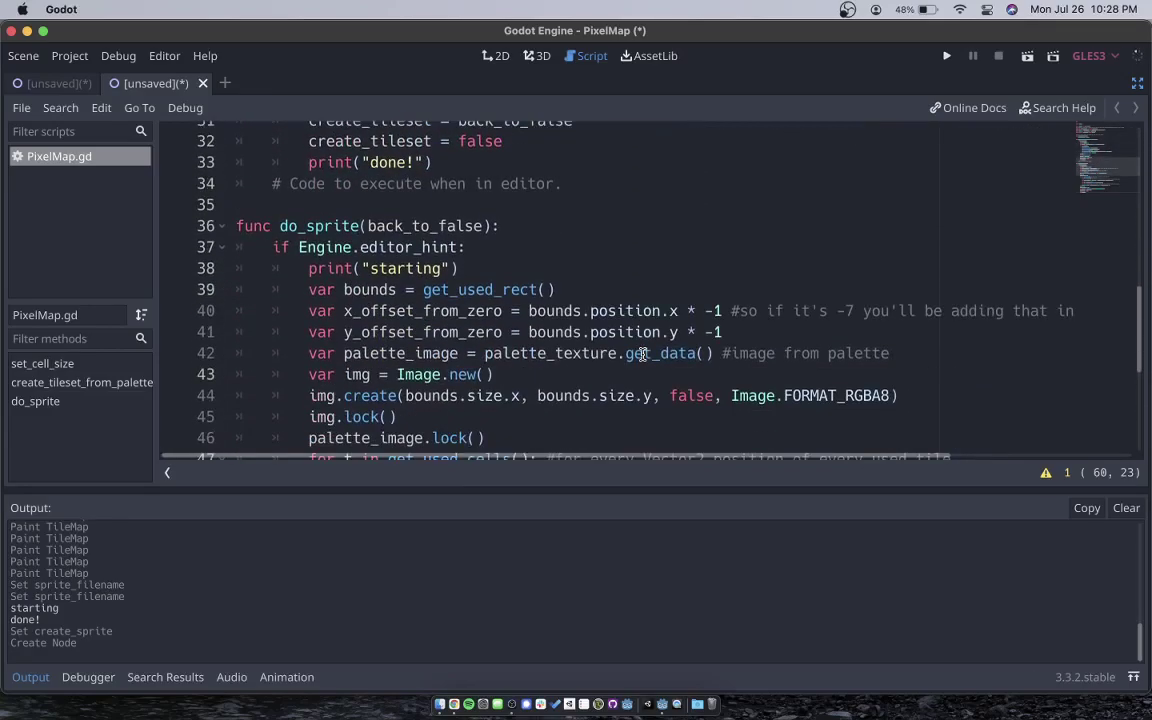
{"action": "scroll", "coordinate": [642, 354], "scroll_direction": "down", "scroll_amount": 1}
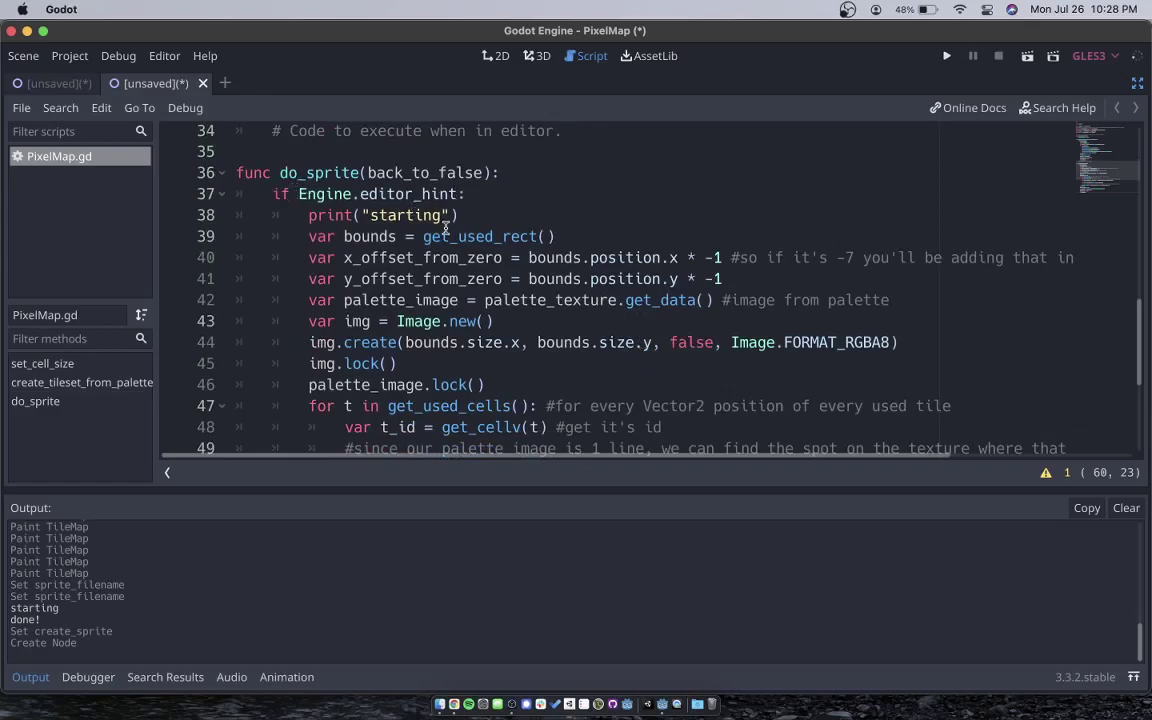
{"action": "scroll", "coordinate": [484, 240], "scroll_direction": "down", "scroll_amount": 4}
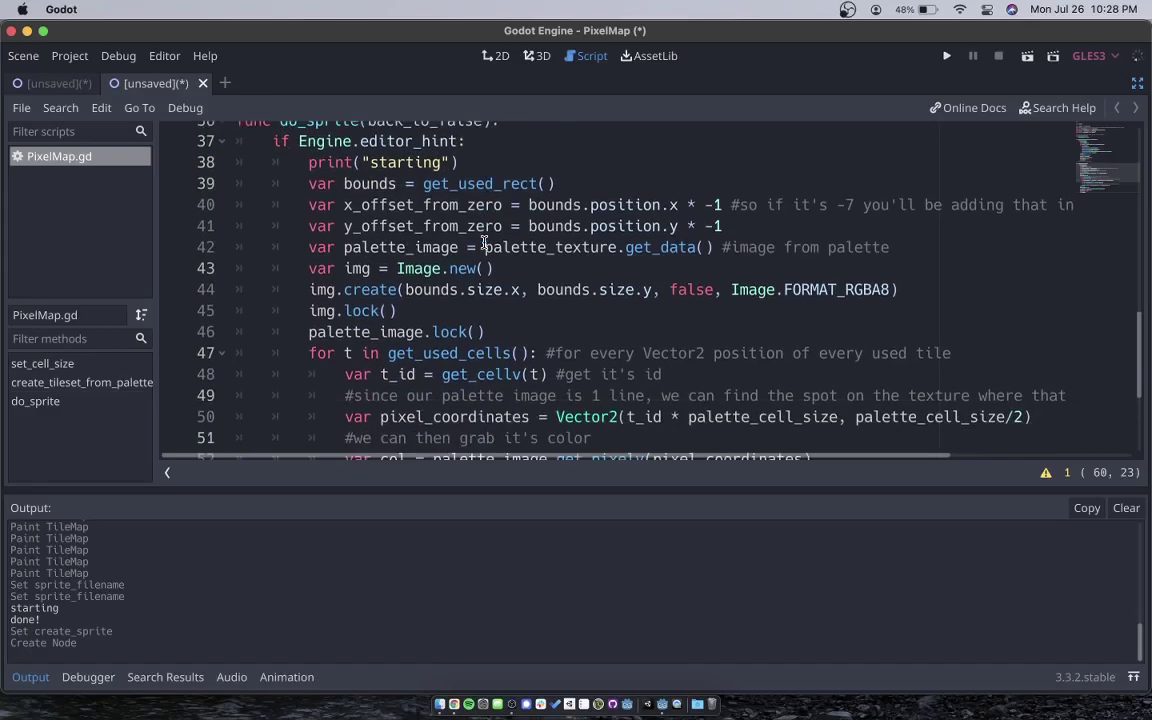
{"action": "scroll", "coordinate": [484, 240], "scroll_direction": "right", "scroll_amount": 1}
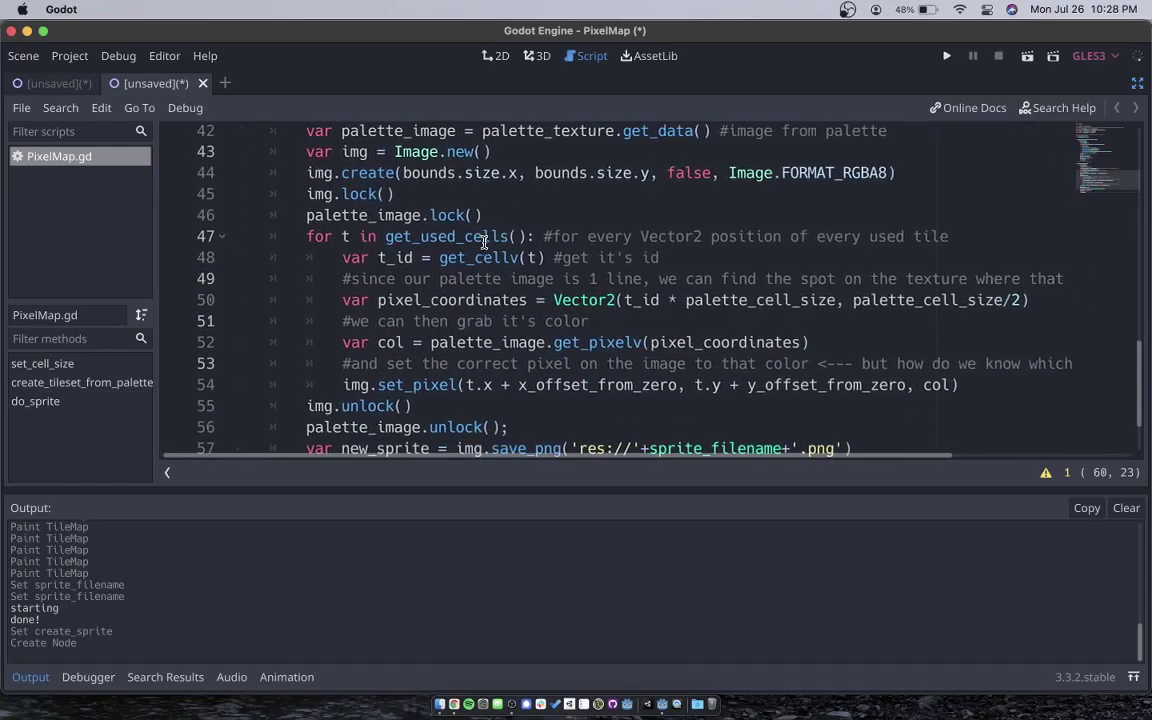
{"action": "scroll", "coordinate": [755, 275], "scroll_direction": "right", "scroll_amount": 1}
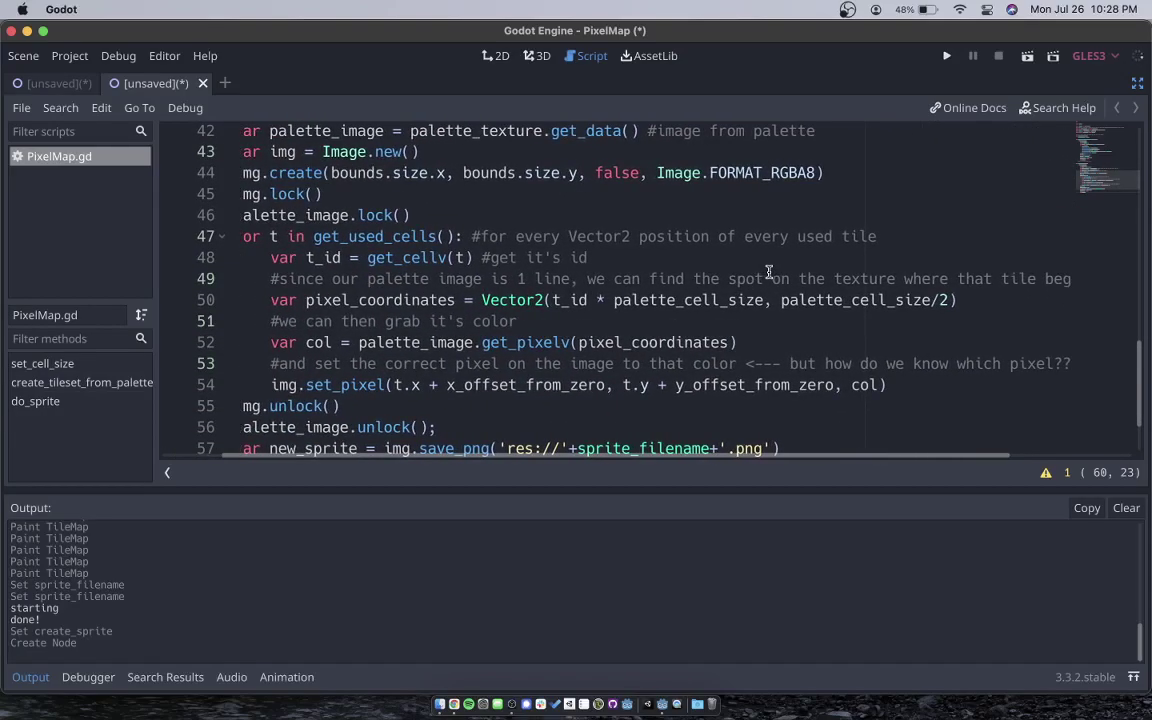
{"action": "scroll", "coordinate": [762, 273], "scroll_direction": "down", "scroll_amount": 1}
{"action": "scroll", "coordinate": [769, 272], "scroll_direction": "down", "scroll_amount": 1}
{"action": "scroll", "coordinate": [769, 272], "scroll_direction": "right", "scroll_amount": 2}
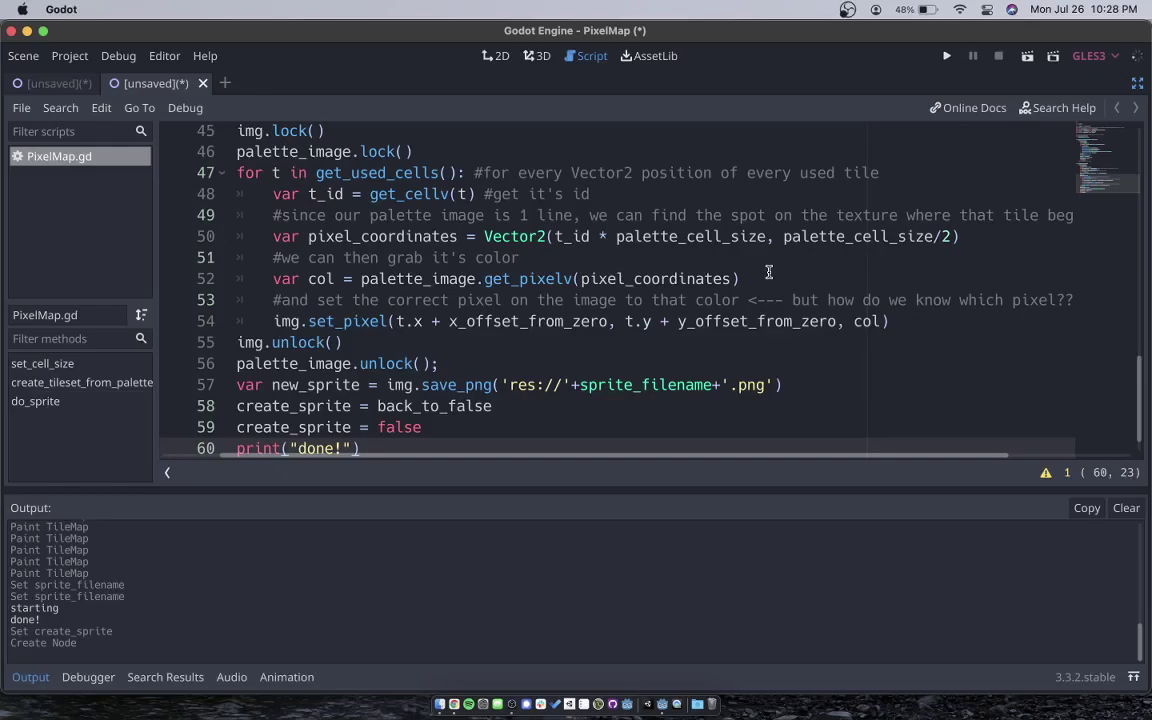
{"action": "scroll", "coordinate": [769, 272], "scroll_direction": "left", "scroll_amount": 2}
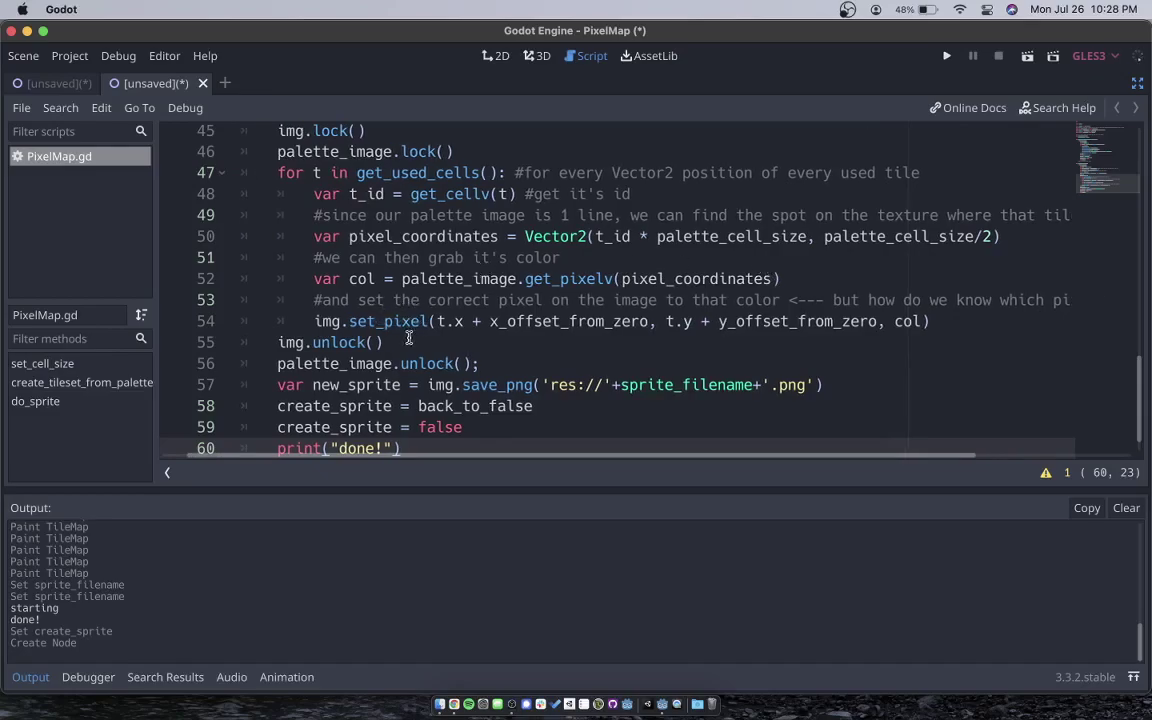
{"action": "scroll", "coordinate": [510, 358], "scroll_direction": "down", "scroll_amount": 1}
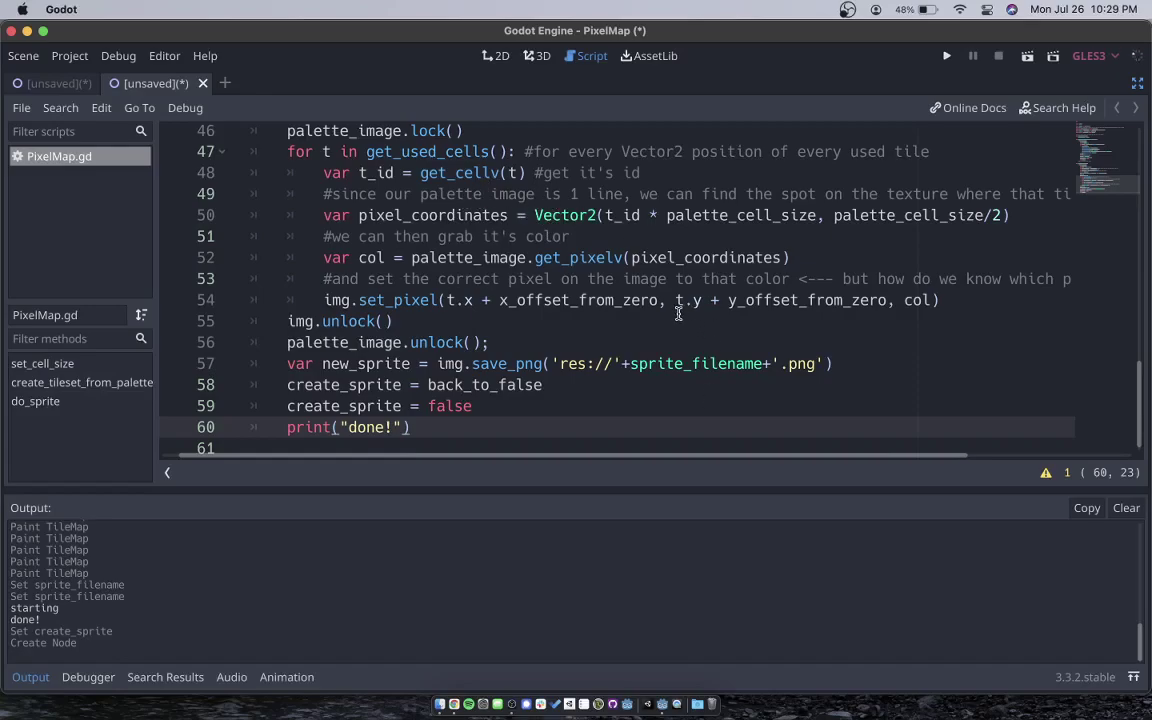
{"action": "scroll", "coordinate": [678, 313], "scroll_direction": "up", "scroll_amount": 8}
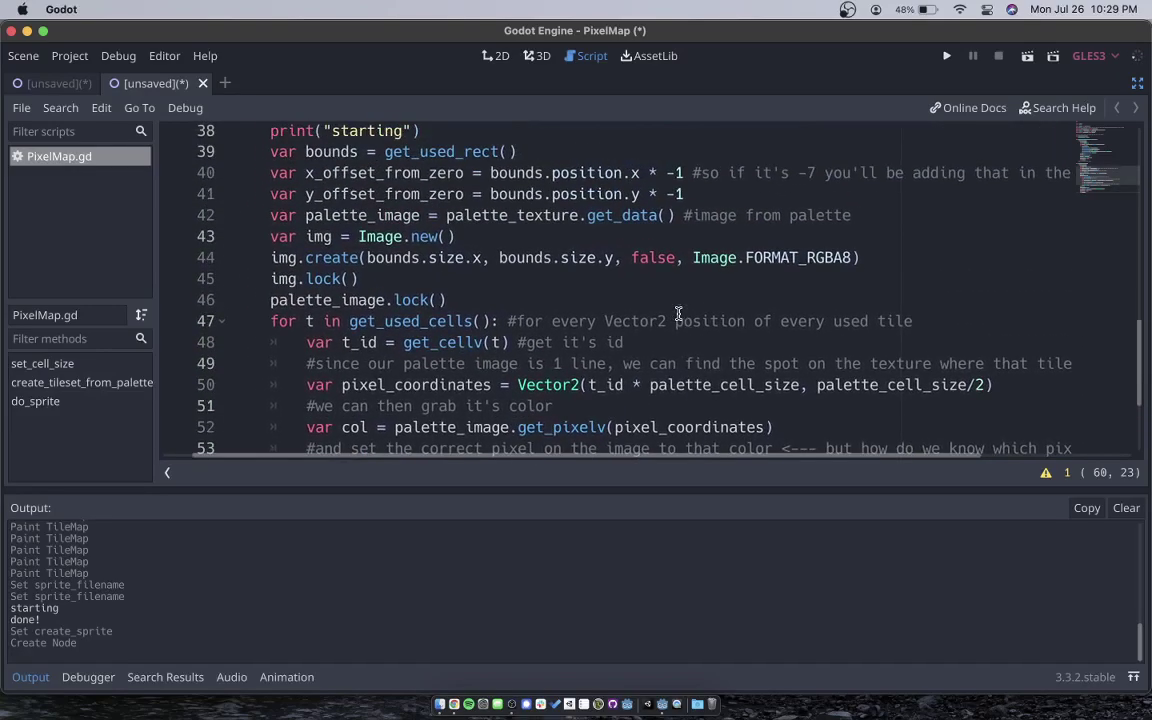
{"action": "scroll", "coordinate": [477, 196], "scroll_direction": "down", "scroll_amount": 5}
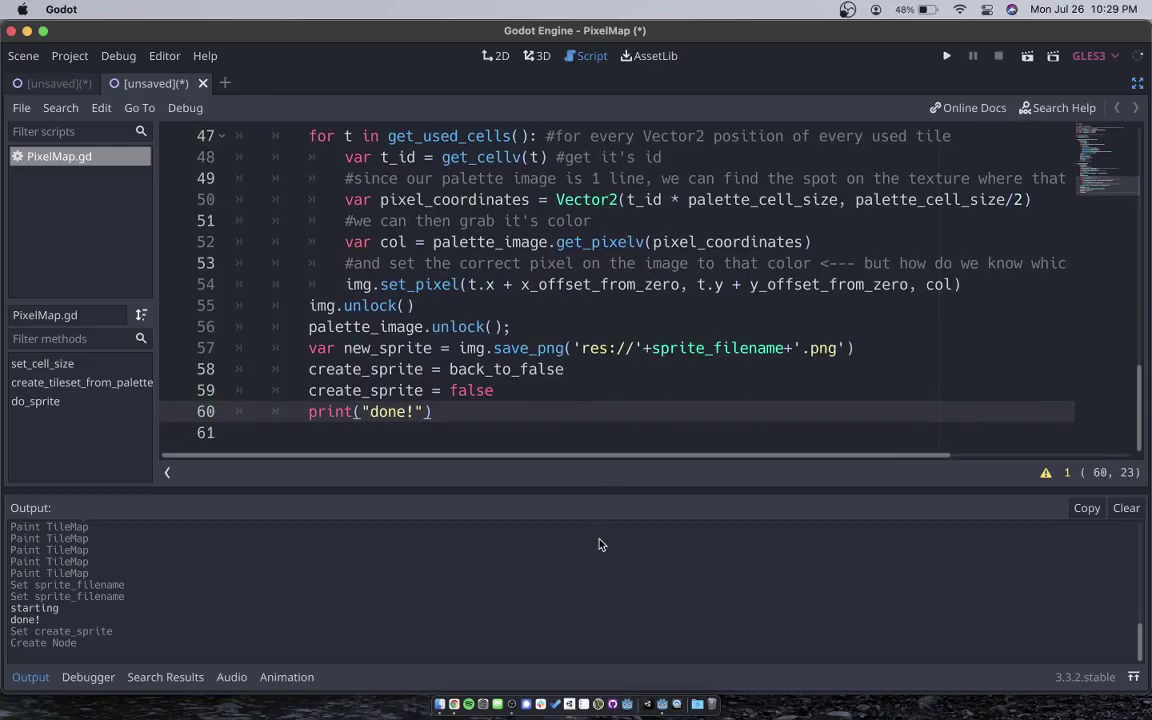
{"action": "left_click", "coordinate": [511, 704]}
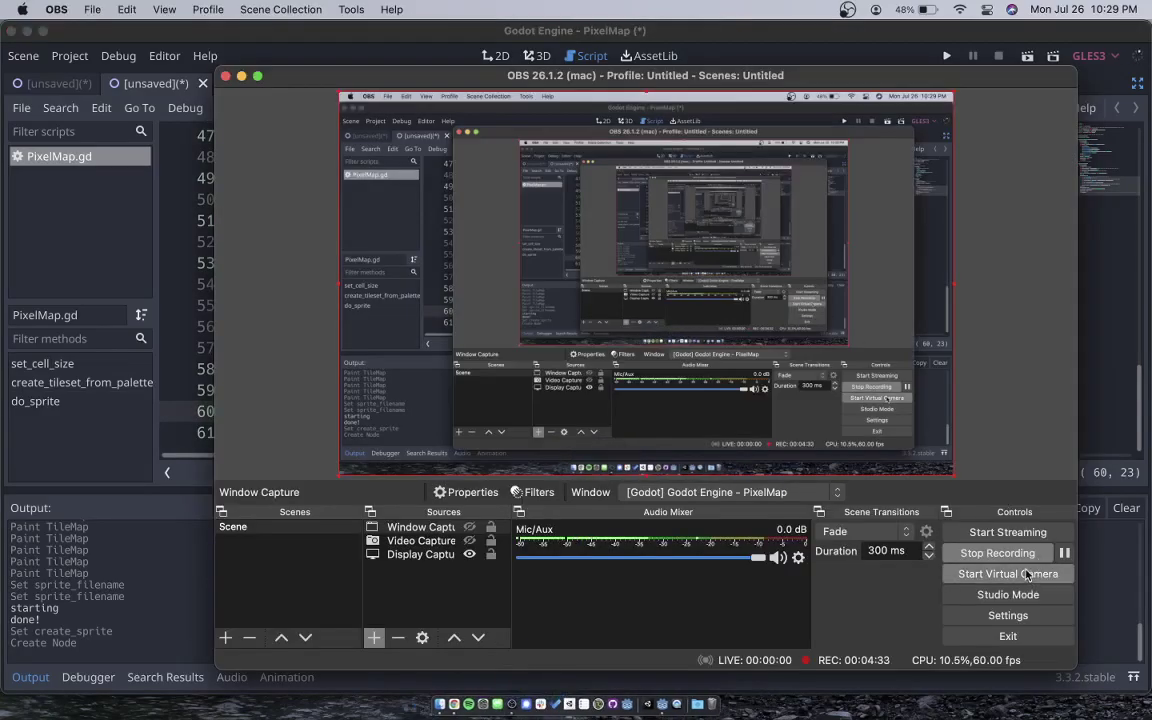